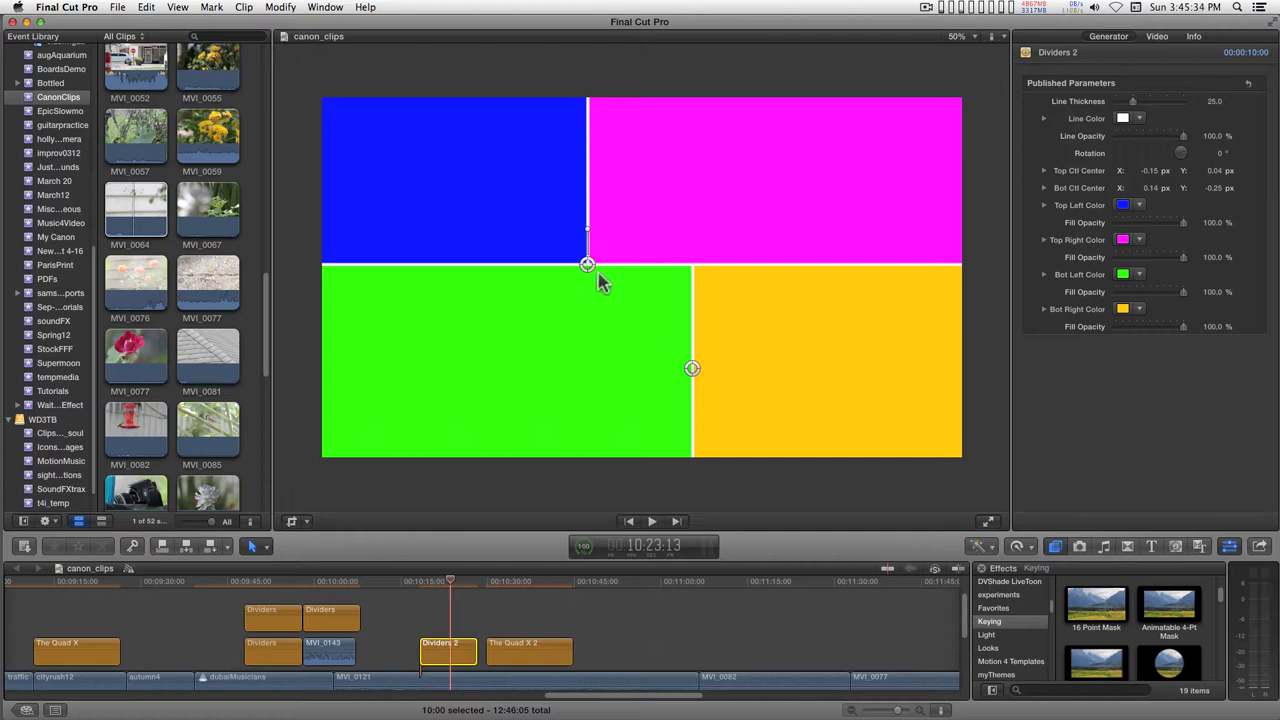
Step: Set Dividers 2 Bot Right Fill Opacity to 0%, with top centre at -0.02, -0.03 and bottom at 0.23, -0.28
{"action": "mouse_move", "coordinate": [587, 266]}
{"action": "left_mouse_down"}
{"action": "mouse_move", "coordinate": [766, 277]}
{"action": "mouse_move", "coordinate": [646, 280]}
{"action": "mouse_move", "coordinate": [552, 372]}
{"action": "mouse_move", "coordinate": [634, 223]}
{"action": "mouse_move", "coordinate": [711, 286]}
{"action": "mouse_move", "coordinate": [584, 291]}
{"action": "left_mouse_up"}
{"action": "left_click_drag", "start_coordinate": [685, 373], "coordinate": [738, 378]}
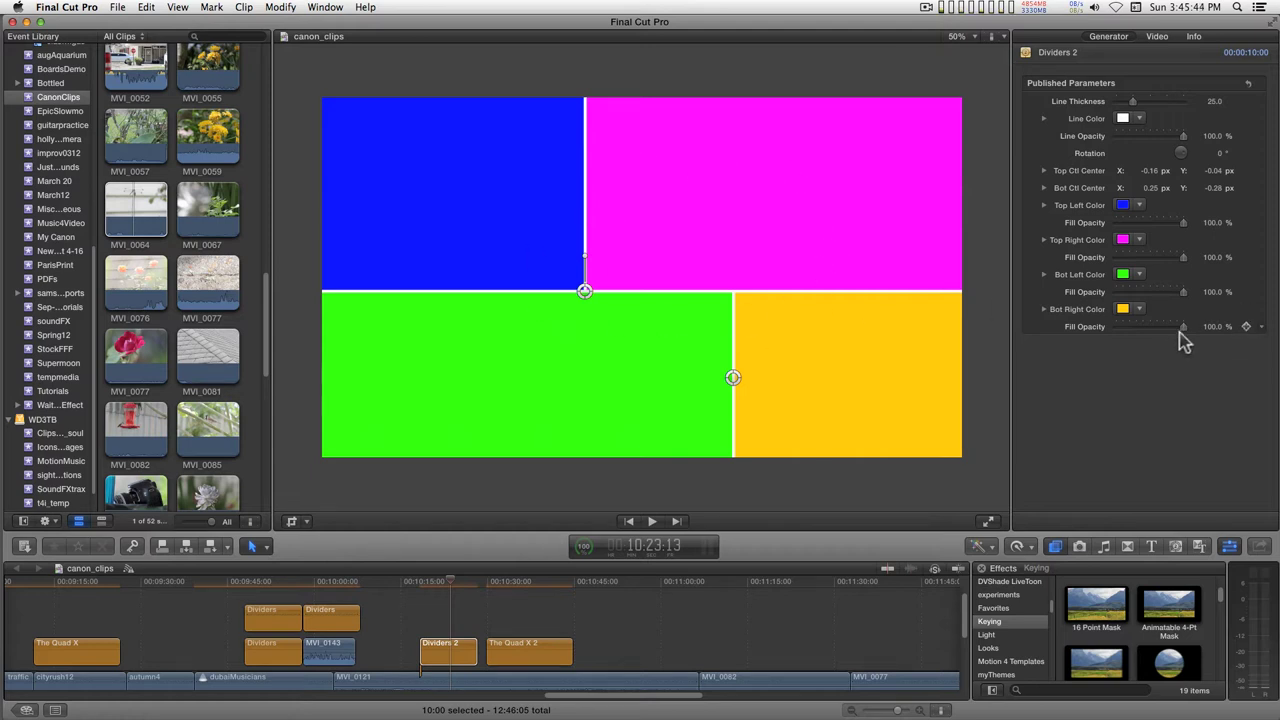
{"action": "left_click_drag", "start_coordinate": [1187, 335], "coordinate": [1103, 336]}
{"action": "left_click_drag", "start_coordinate": [732, 378], "coordinate": [723, 380]}
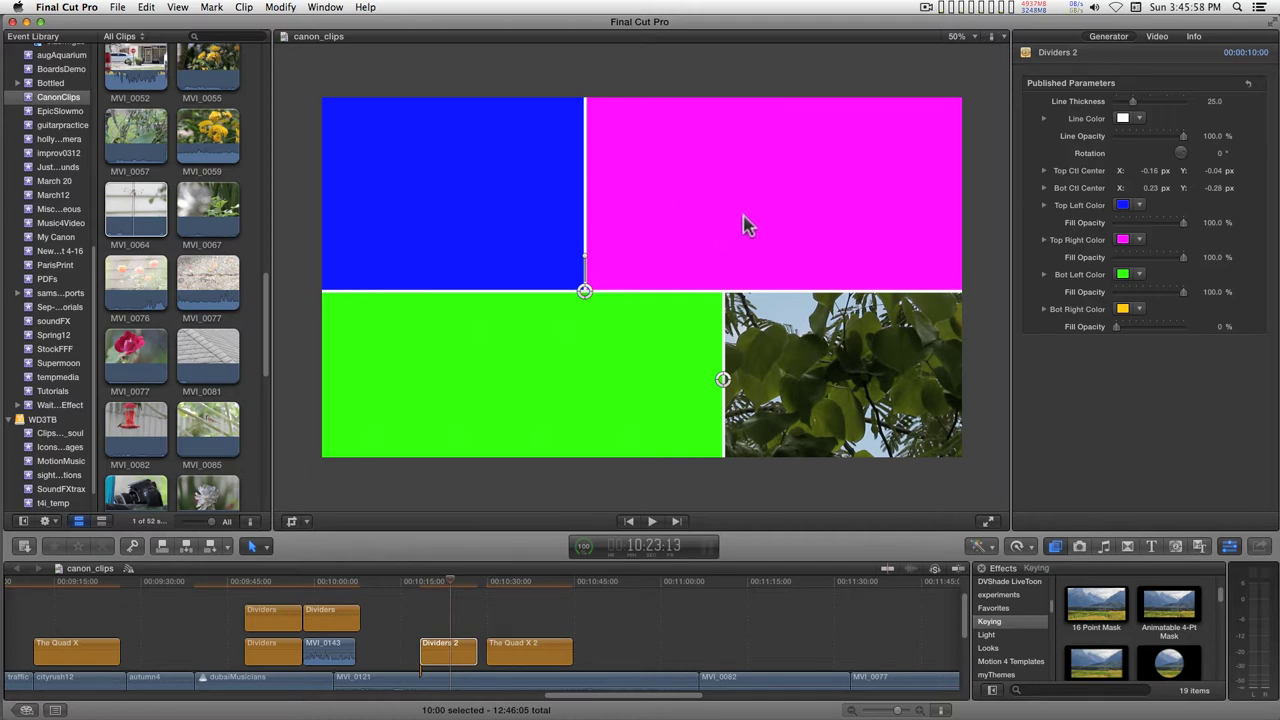
{"action": "left_click_drag", "start_coordinate": [585, 290], "coordinate": [632, 285]}
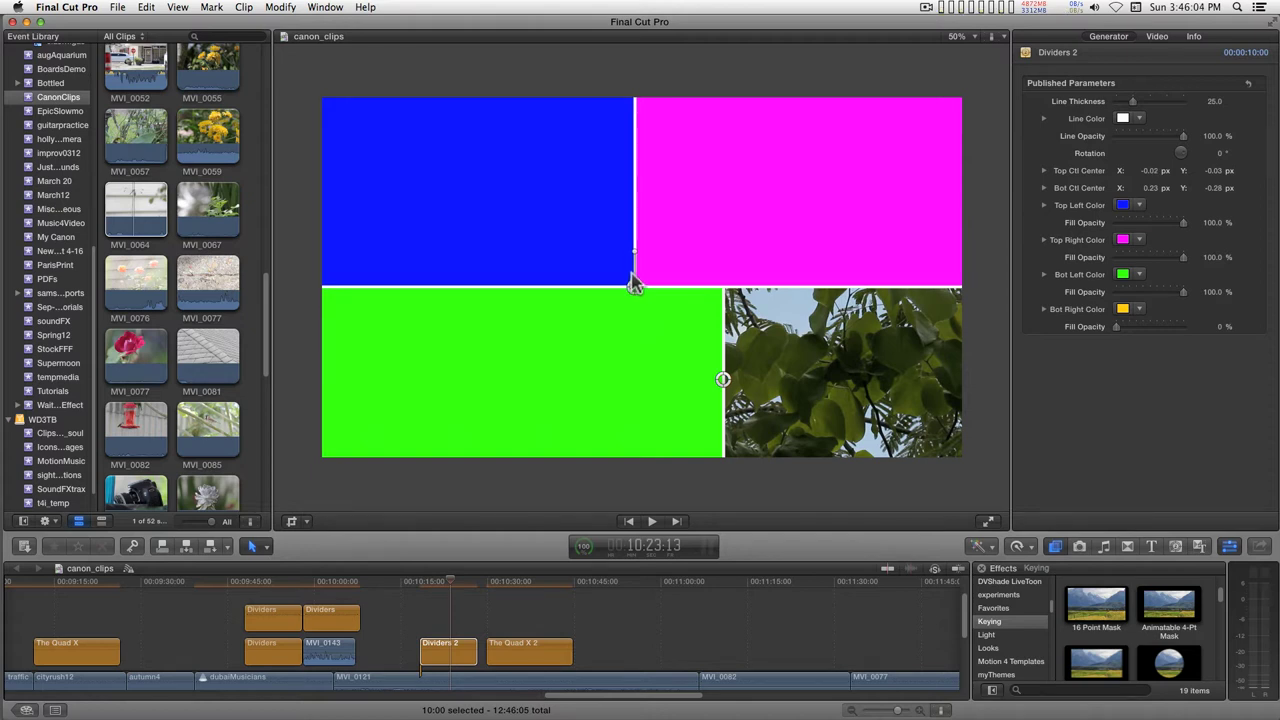
Step: Rotate Dividers 2 to 40.6°, with top centre at 0.12, -0.11 and bottom centre at 0.26, -0.25
{"action": "left_click_drag", "start_coordinate": [634, 256], "coordinate": [717, 308]}
{"action": "mouse_move", "coordinate": [723, 377]}
{"action": "left_mouse_down"}
{"action": "mouse_move", "coordinate": [786, 380]}
{"action": "mouse_move", "coordinate": [689, 371]}
{"action": "mouse_move", "coordinate": [734, 367]}
{"action": "left_mouse_up"}
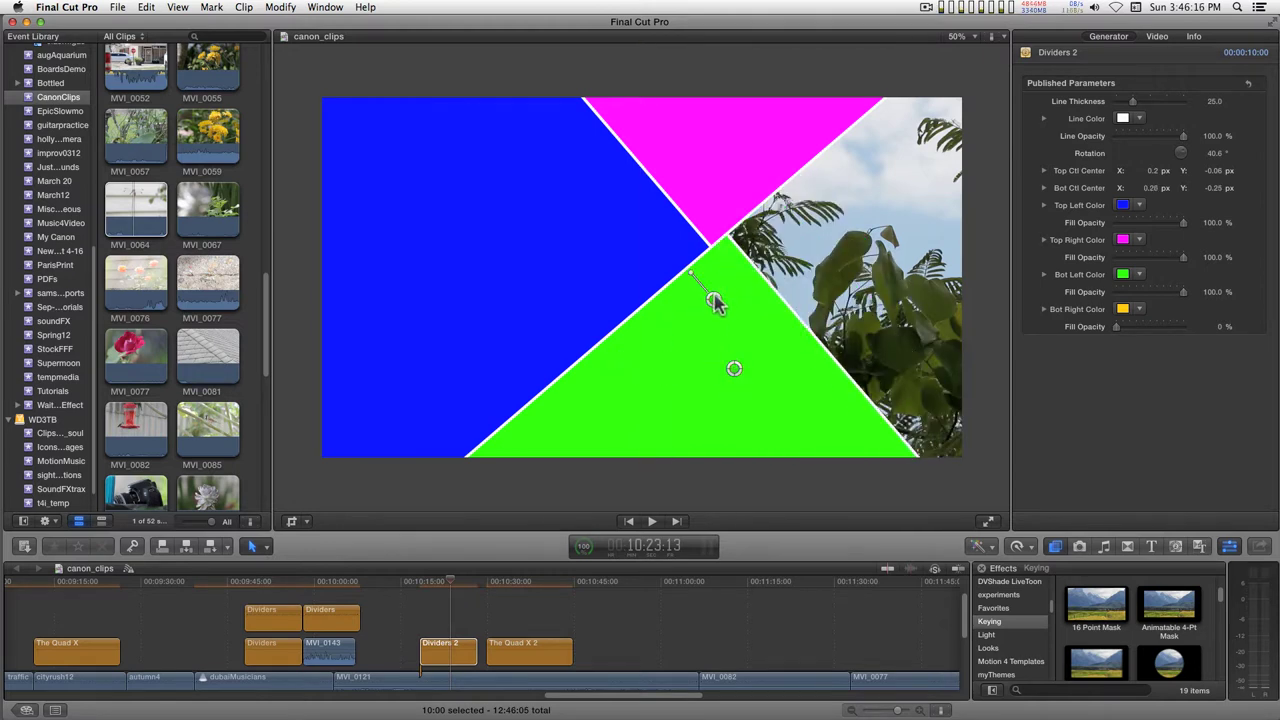
{"action": "left_click_drag", "start_coordinate": [716, 303], "coordinate": [686, 320]}
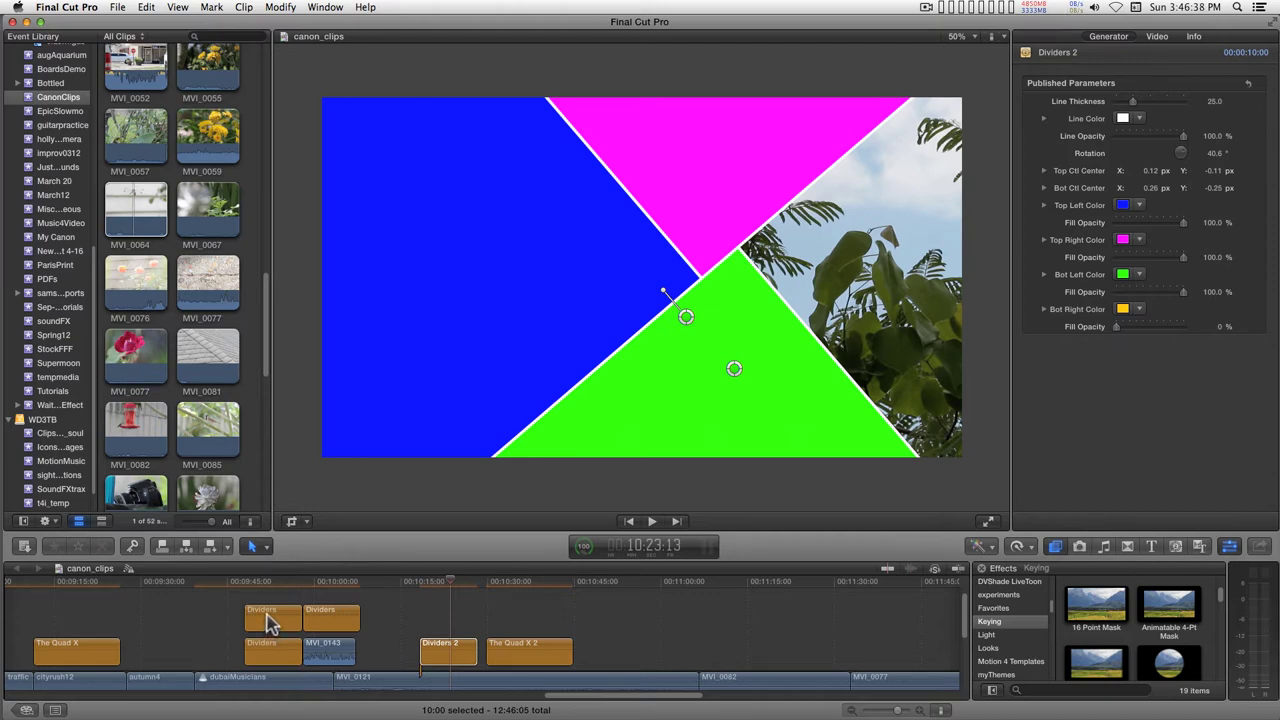
Step: Copy the Dividers clip later in the timeline, reset it, then set Horiz & Lower -0.02, -0.04 and Upper Bar -0.05, 0.04
{"action": "left_click_drag", "start_coordinate": [268, 622], "coordinate": [650, 648]}
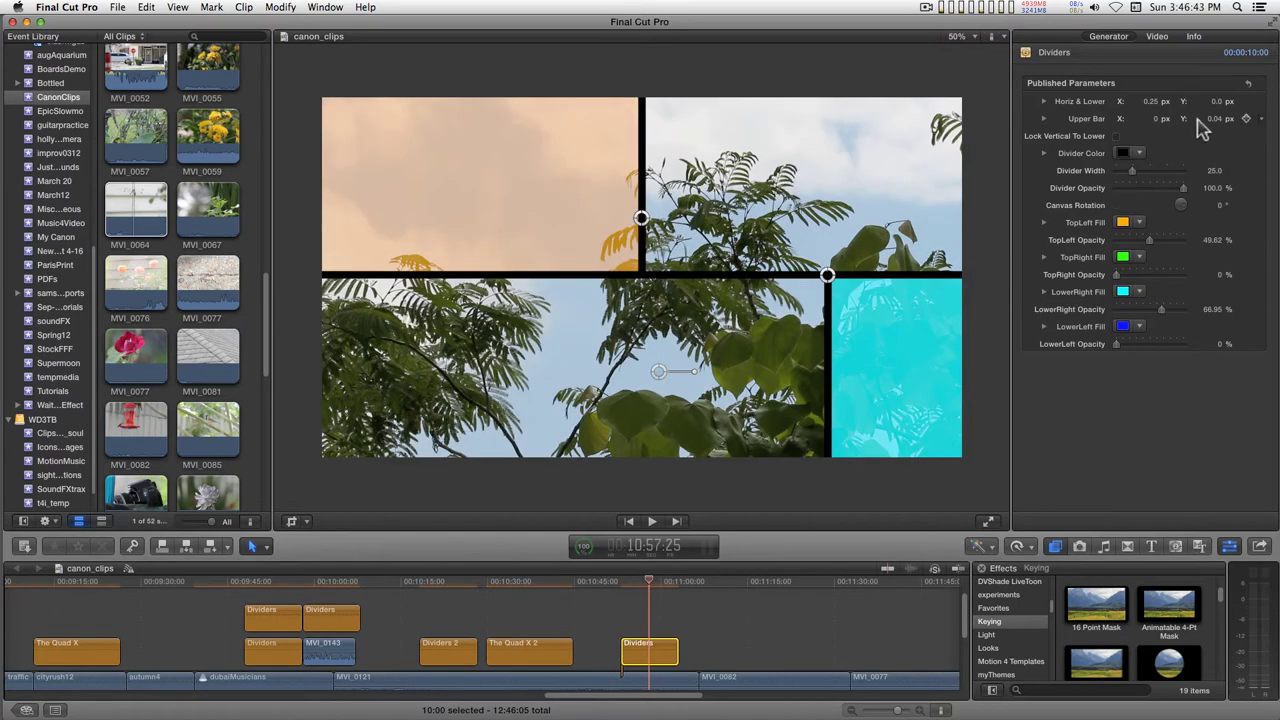
{"action": "left_click", "coordinate": [1248, 84]}
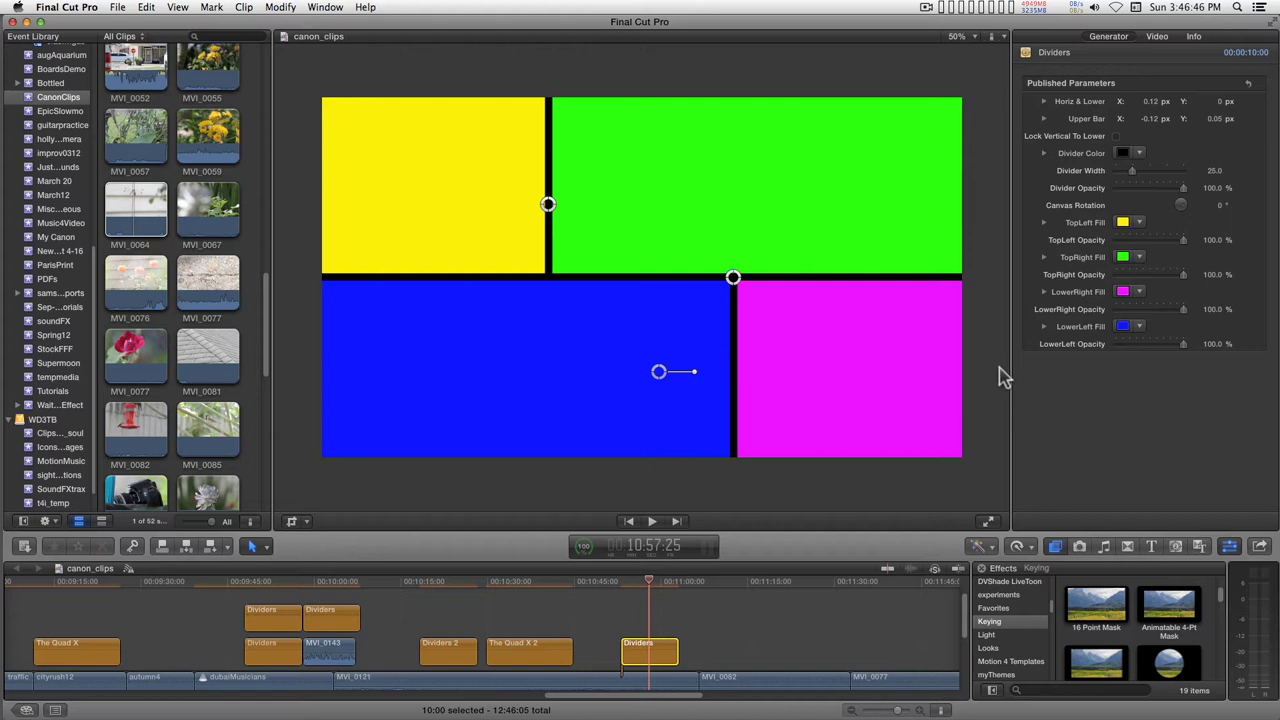
{"action": "left_click_drag", "start_coordinate": [548, 205], "coordinate": [606, 229]}
{"action": "left_click_drag", "start_coordinate": [733, 283], "coordinate": [708, 311]}
{"action": "left_click_drag", "start_coordinate": [797, 325], "coordinate": [627, 329]}
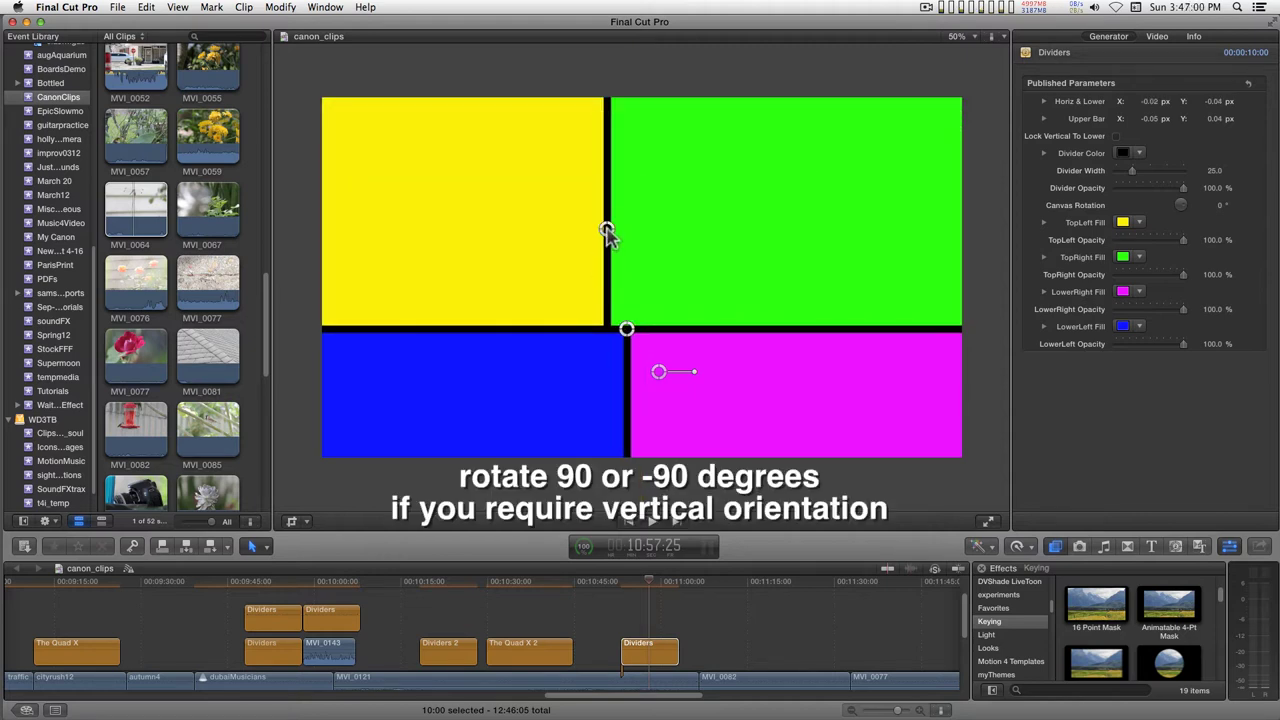
Step: Rearrange the divider cross into a narrow yellow top-left panel and a wide green top-right panel
{"action": "left_click_drag", "start_coordinate": [610, 226], "coordinate": [296, 240]}
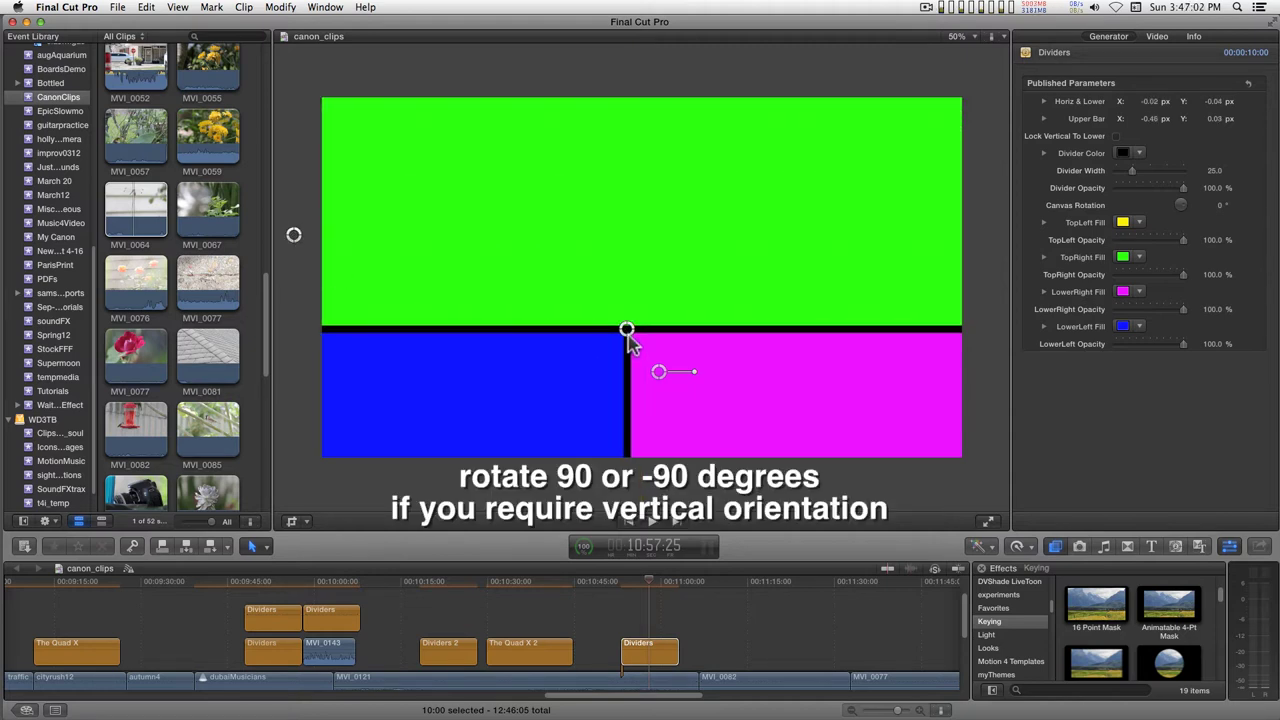
{"action": "left_click_drag", "start_coordinate": [628, 334], "coordinate": [632, 266]}
{"action": "left_click_drag", "start_coordinate": [294, 238], "coordinate": [514, 237]}
{"action": "left_click_drag", "start_coordinate": [632, 266], "coordinate": [690, 287]}
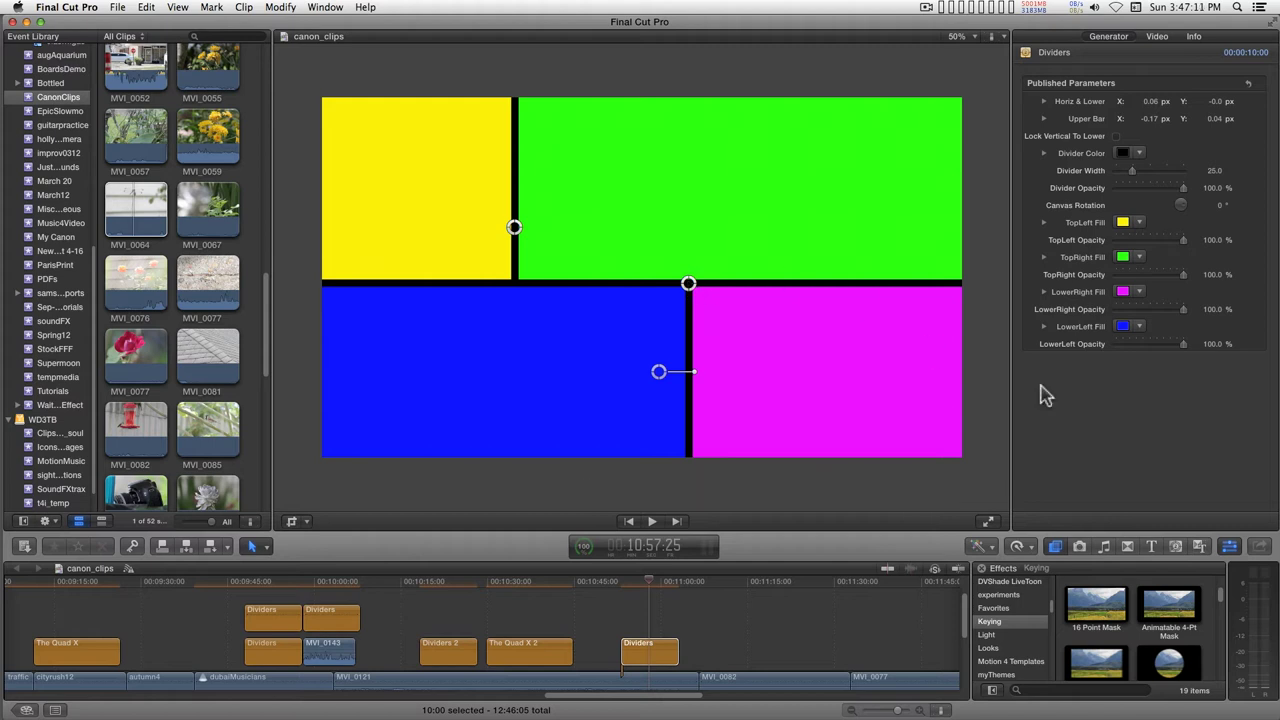
Step: Preview LowerLeft Opacity at 0%, restore it to 100%, and rotate the layout to 47.4°
{"action": "left_click_drag", "start_coordinate": [1182, 343], "coordinate": [1062, 350]}
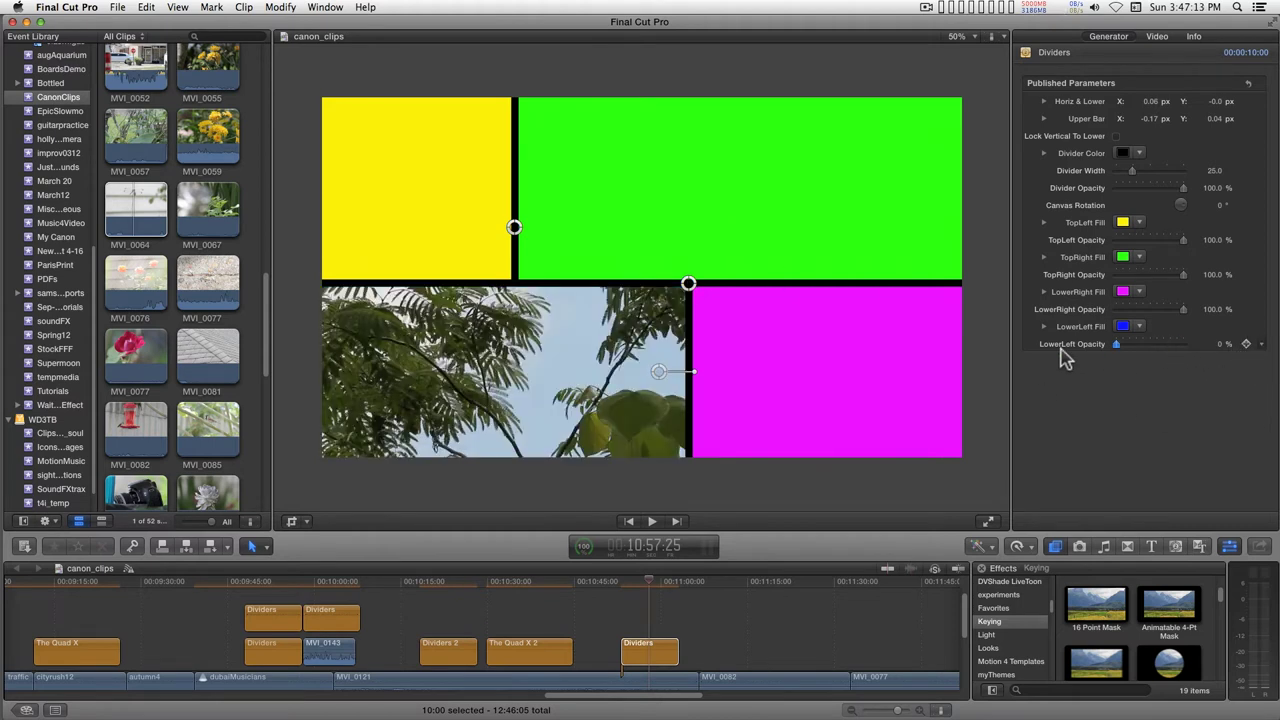
{"action": "left_click_drag", "start_coordinate": [1165, 360], "coordinate": [1258, 362]}
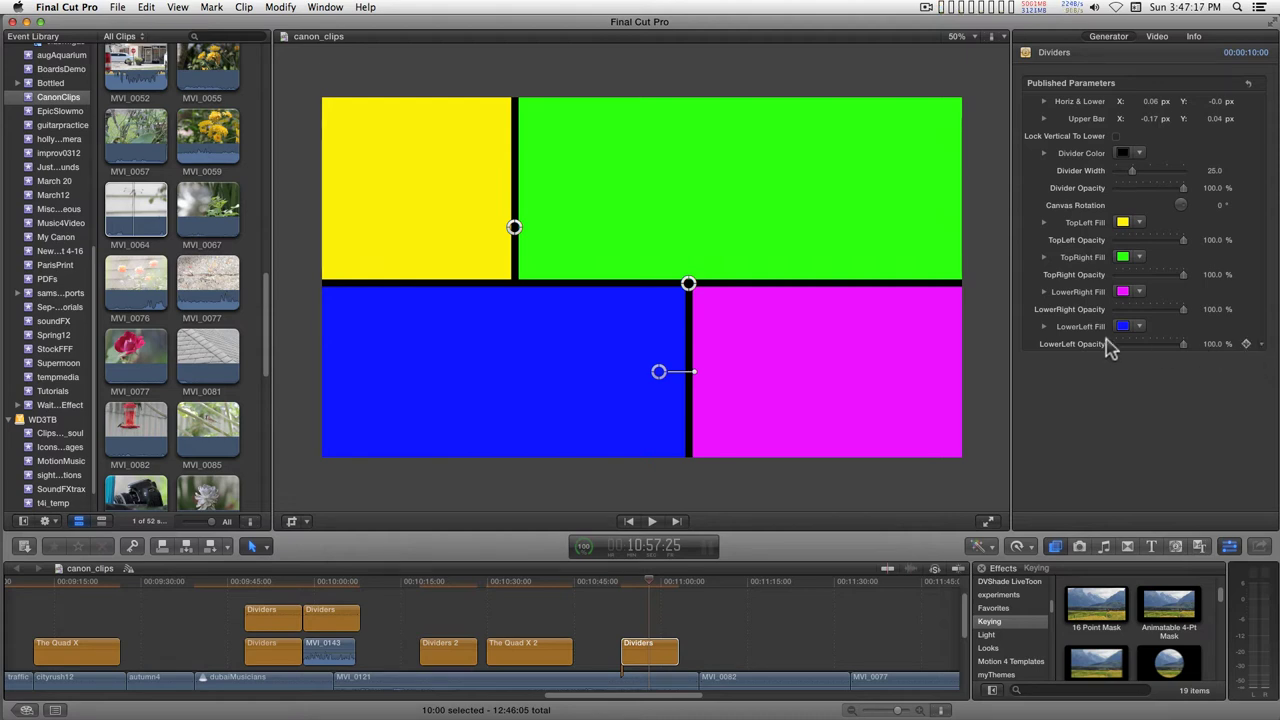
{"action": "left_click_drag", "start_coordinate": [688, 283], "coordinate": [694, 270]}
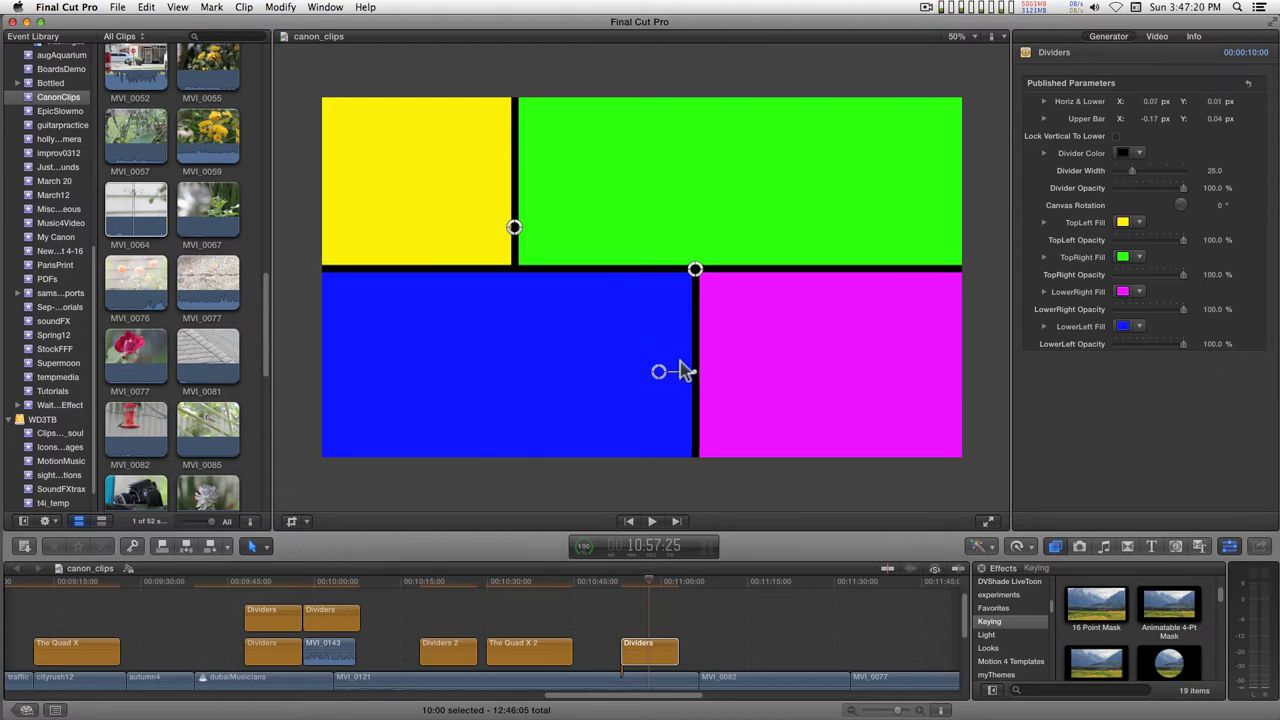
{"action": "left_click_drag", "start_coordinate": [697, 376], "coordinate": [666, 371]}
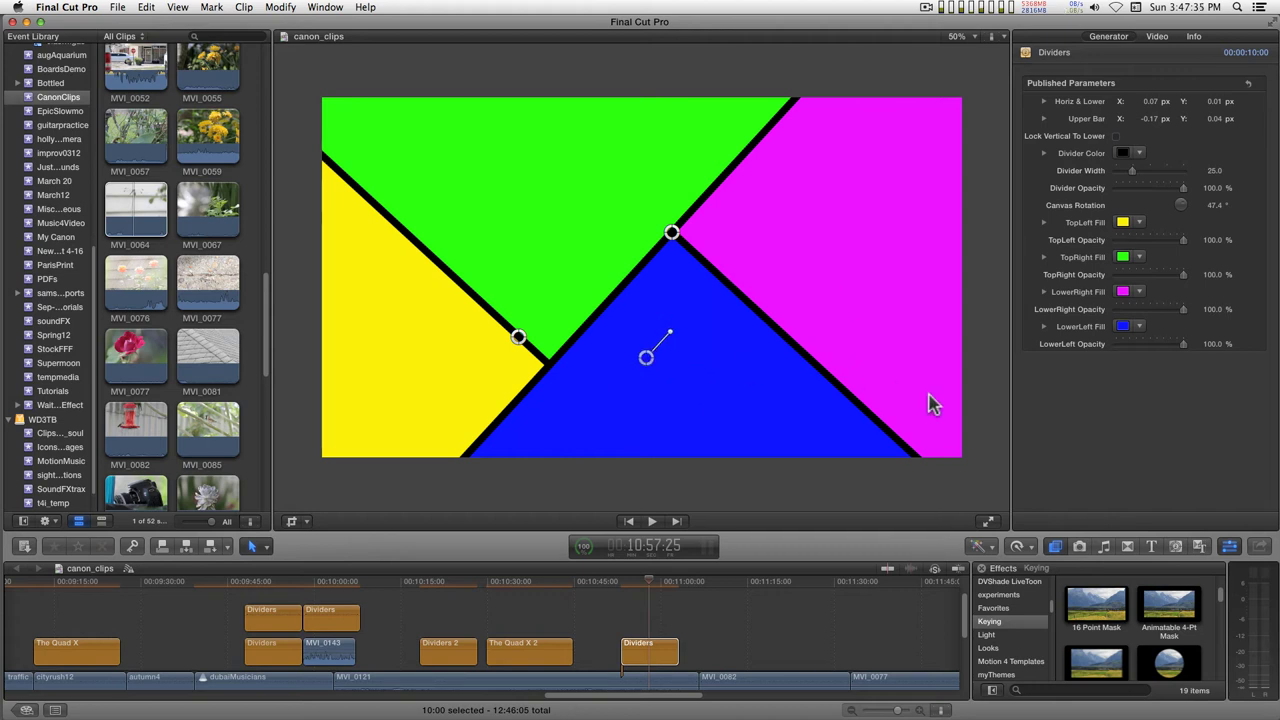
Step: Rotate the Dividers to 34.0° with Horiz & Lower at 0.15, -0.01 and Upper Bar at -0.2, 0.06
{"action": "mouse_move", "coordinate": [670, 333]}
{"action": "left_mouse_down"}
{"action": "mouse_move", "coordinate": [691, 366]}
{"action": "mouse_move", "coordinate": [676, 340]}
{"action": "left_mouse_up"}
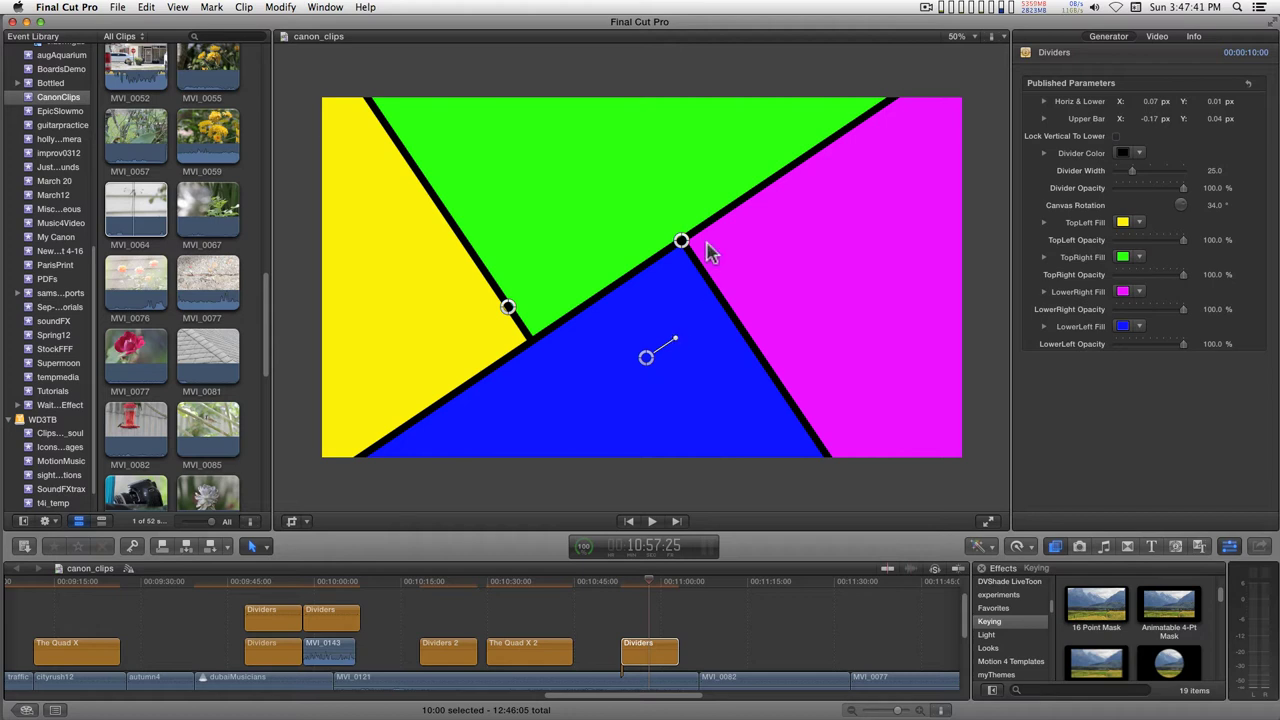
{"action": "left_click_drag", "start_coordinate": [680, 250], "coordinate": [722, 212]}
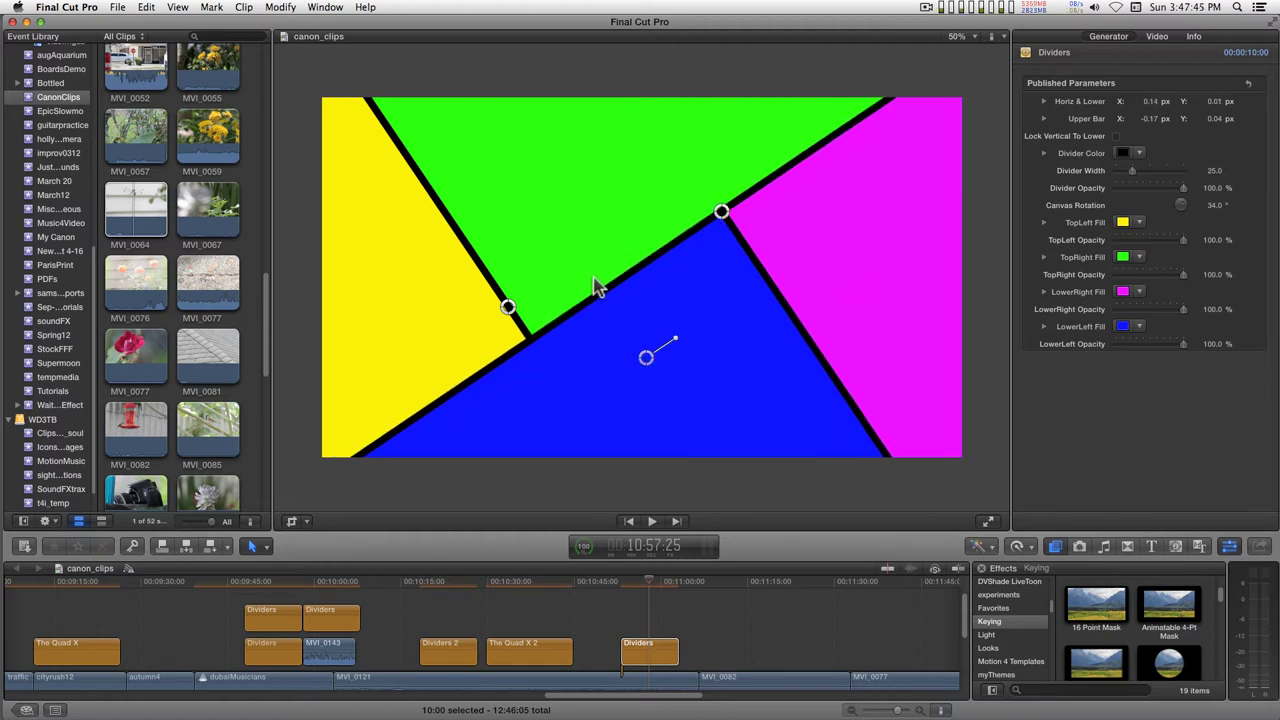
{"action": "left_click_drag", "start_coordinate": [512, 308], "coordinate": [472, 294]}
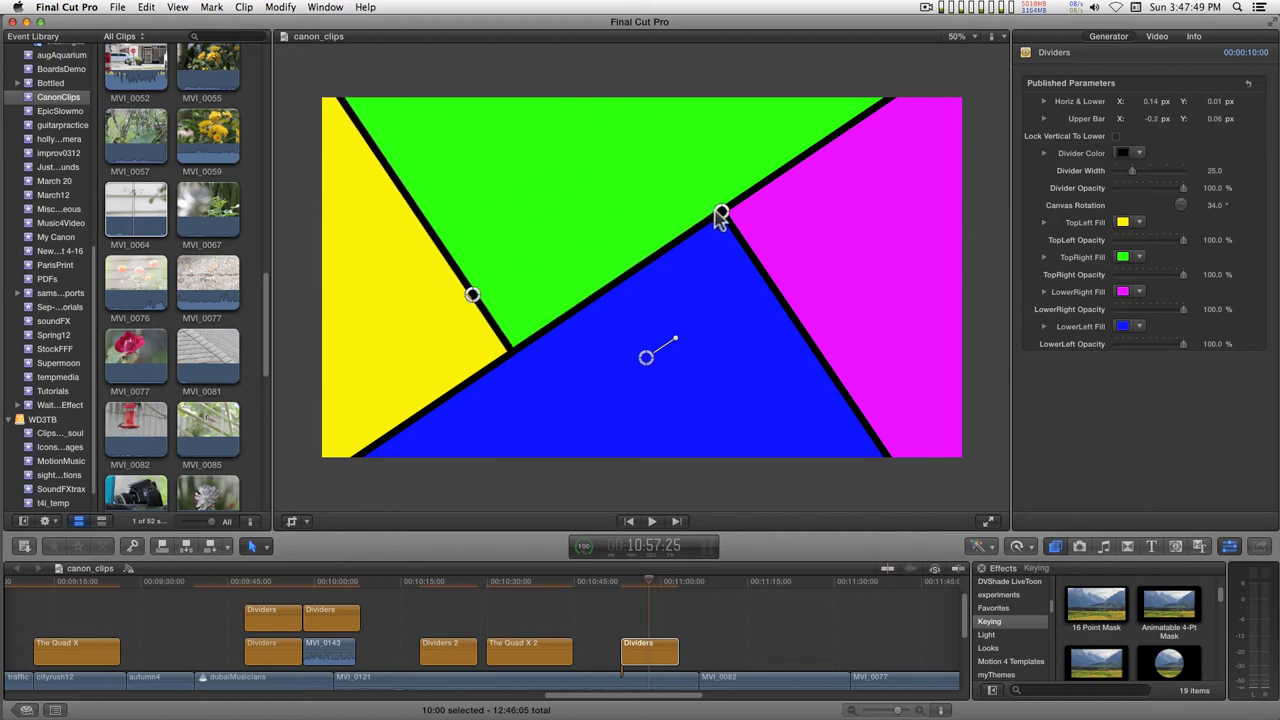
{"action": "left_click_drag", "start_coordinate": [720, 218], "coordinate": [745, 230]}
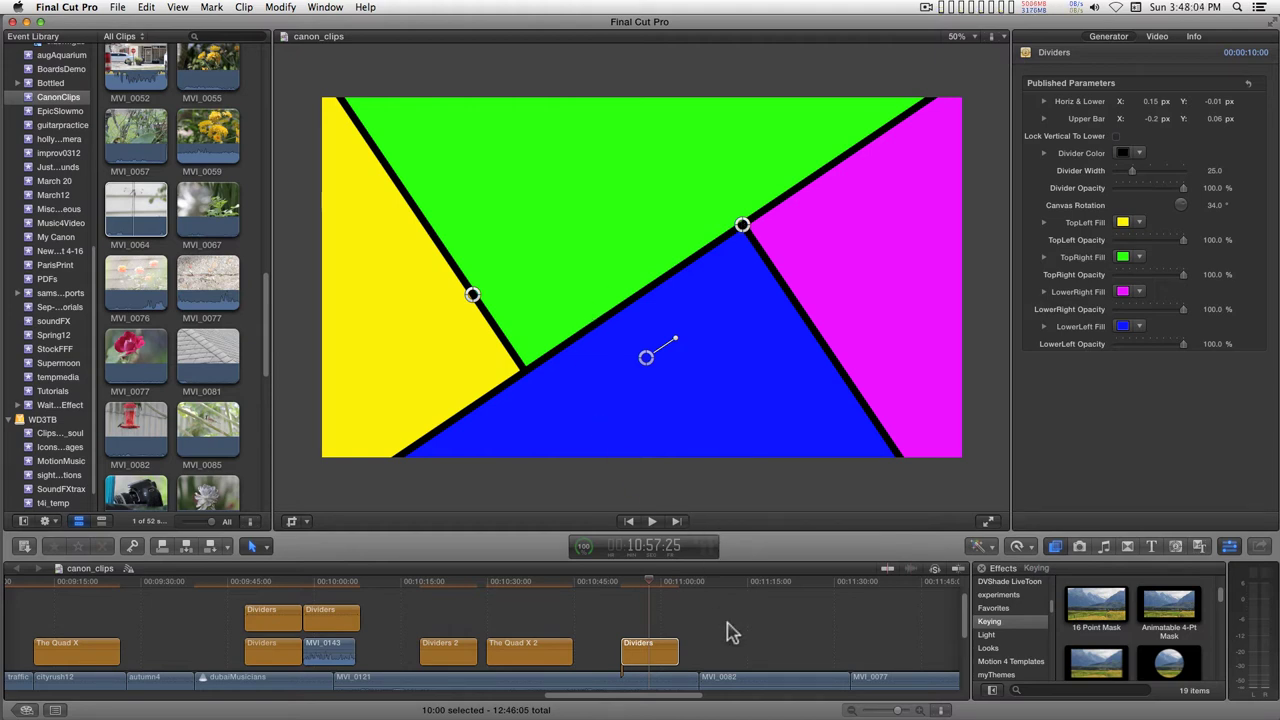
{"action": "scroll", "coordinate": [757, 665], "scroll_direction": "down", "scroll_amount": 1}
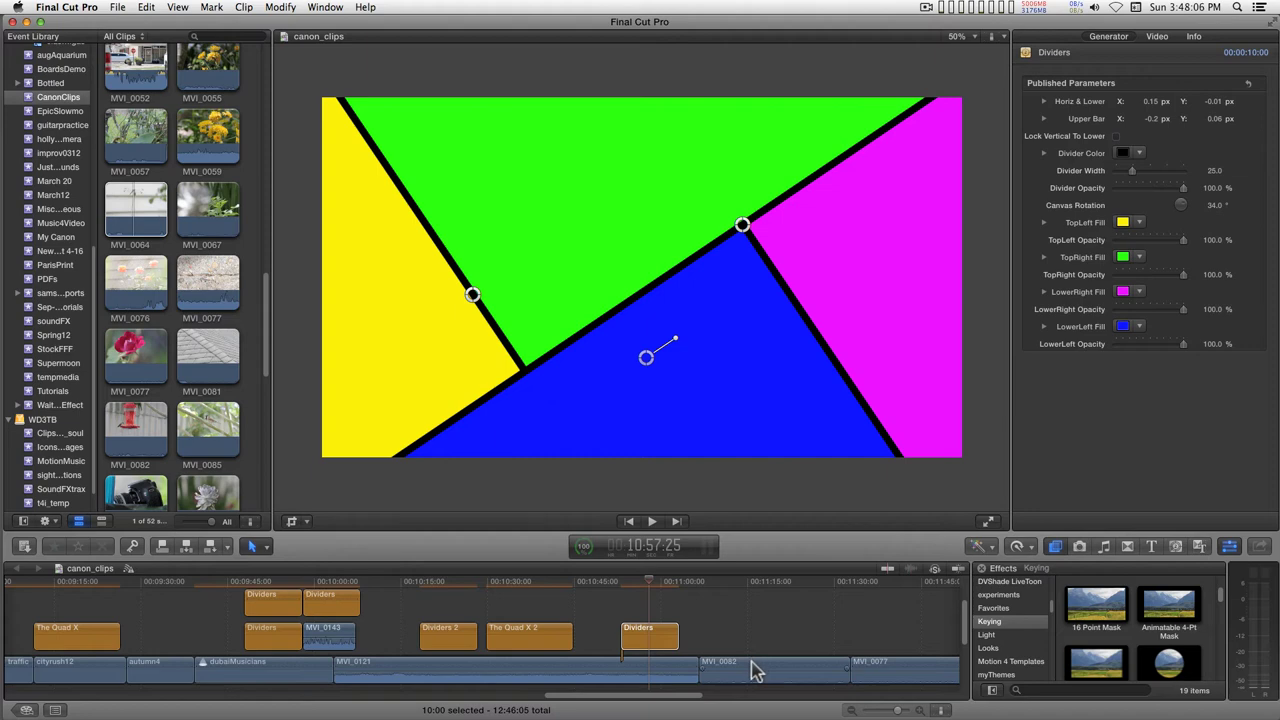
Step: Move MVI_0082 from the primary storyline to a connected clip directly beneath the second Dividers clip
{"action": "left_click_drag", "start_coordinate": [757, 670], "coordinate": [645, 646]}
{"action": "left_click", "coordinate": [646, 602]}
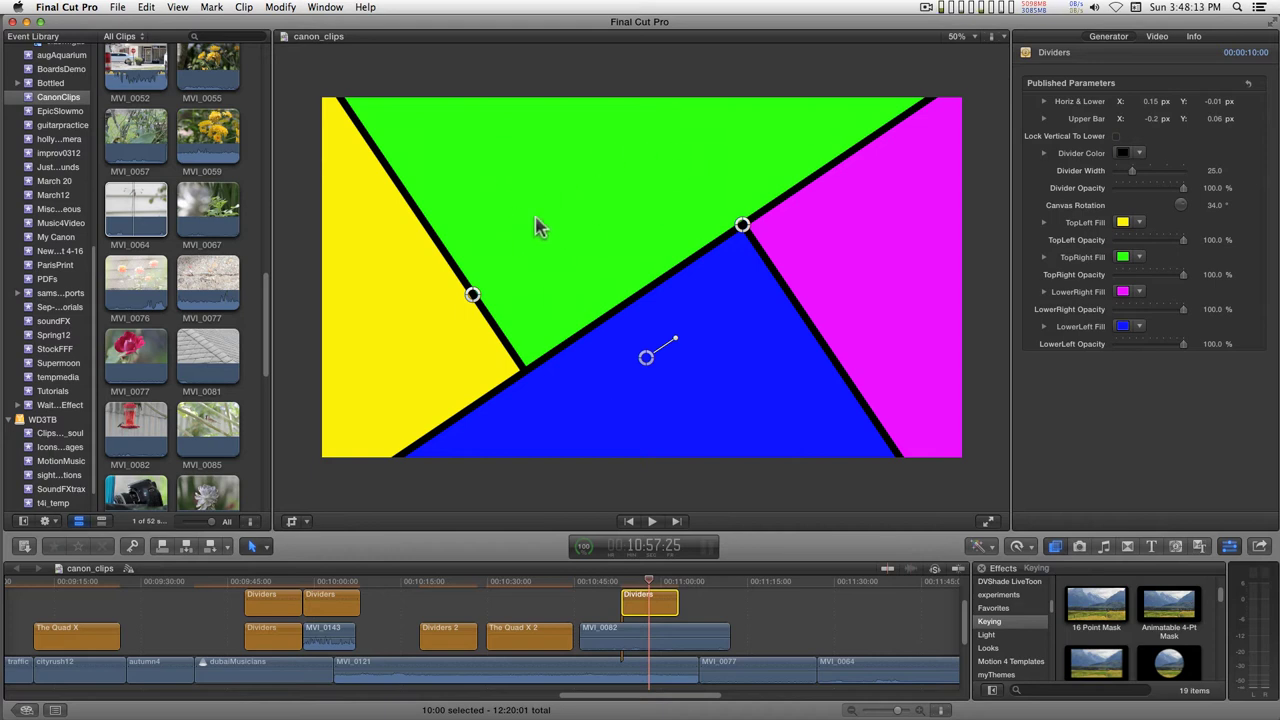
{"action": "left_click", "coordinate": [648, 638]}
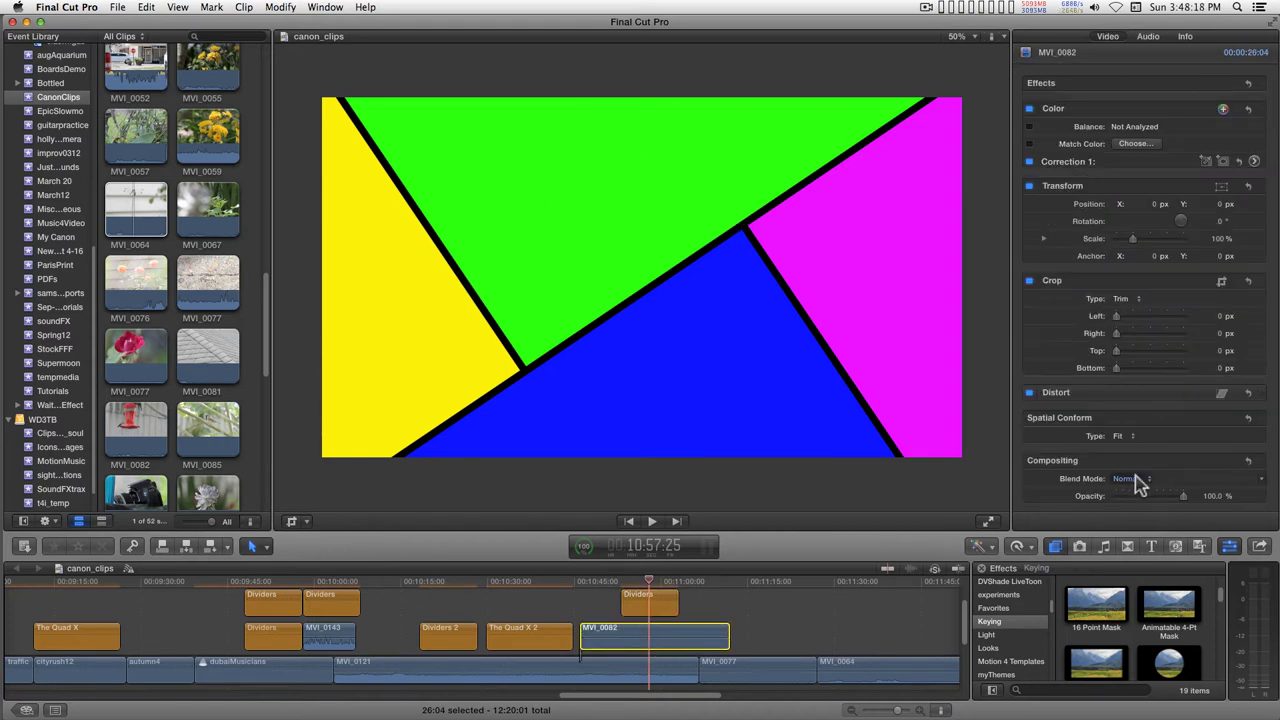
{"action": "left_click", "coordinate": [640, 600]}
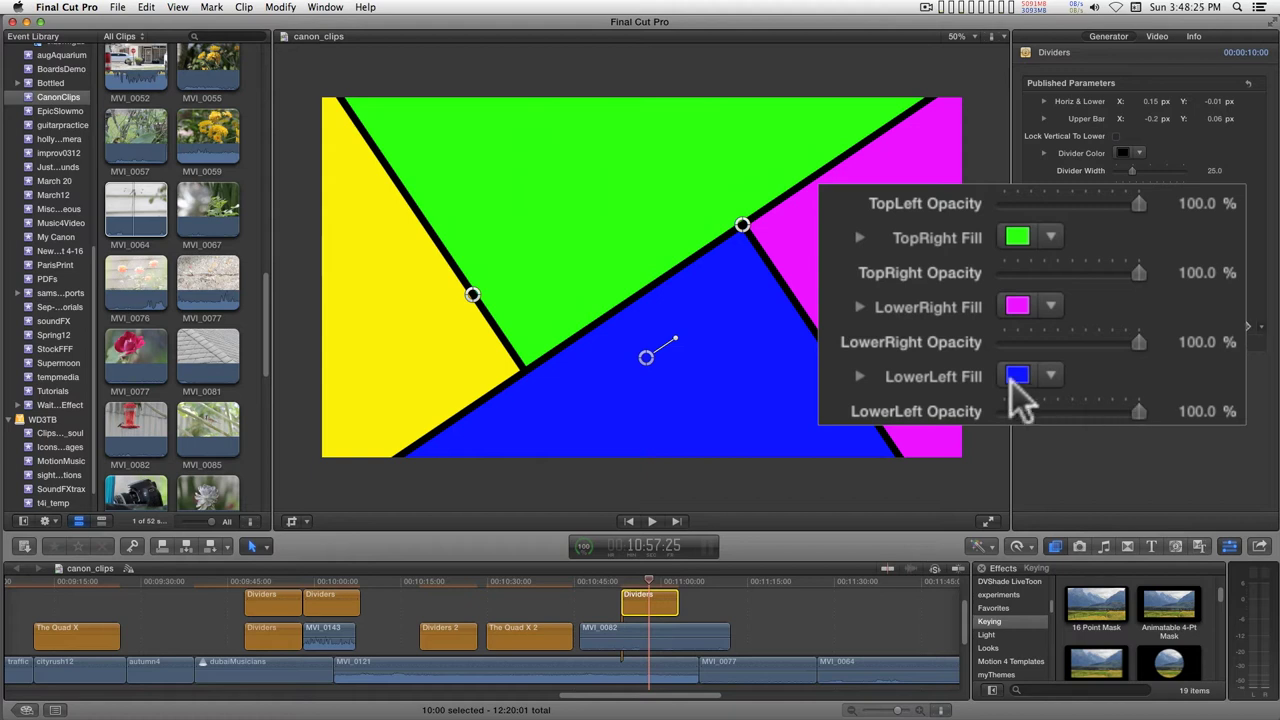
Step: Make the LowerLeft fill cyan and set LowerLeft and TopRight Opacity to 0%, revealing the feeder footage
{"action": "left_click_drag", "start_coordinate": [1012, 378], "coordinate": [1018, 351]}
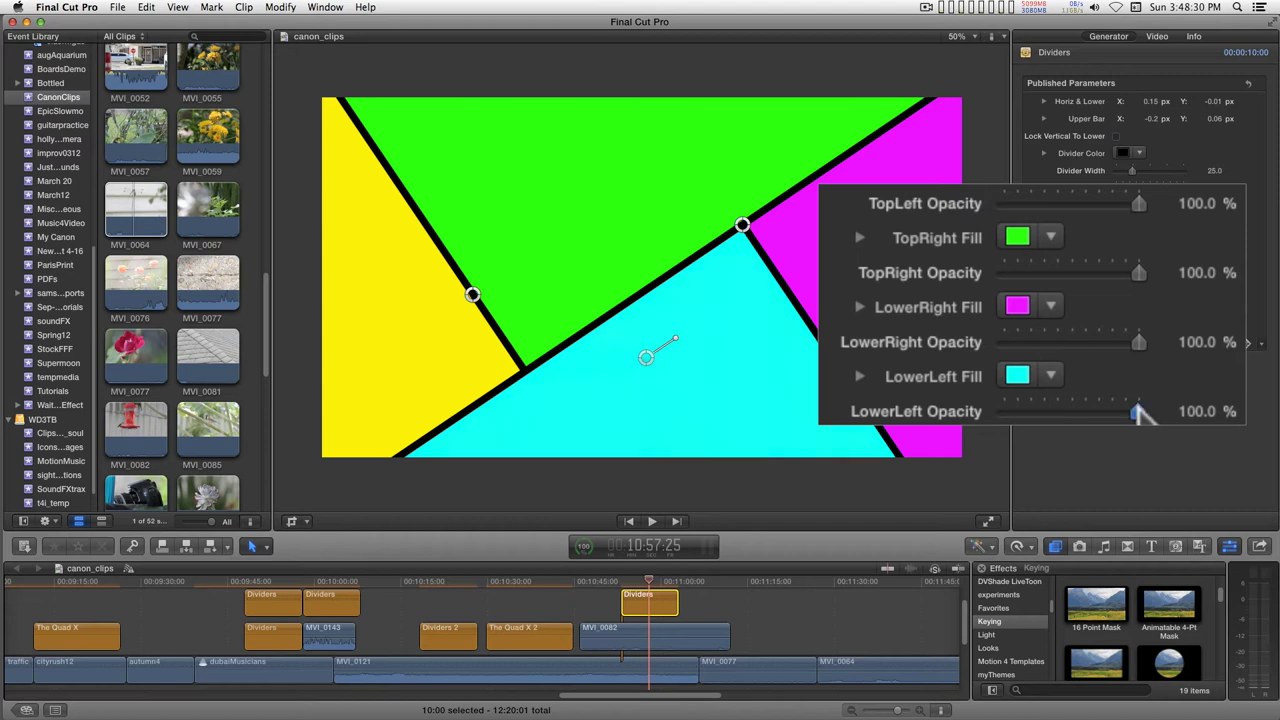
{"action": "left_click_drag", "start_coordinate": [1138, 411], "coordinate": [1004, 411]}
{"action": "left_click", "coordinate": [705, 345]}
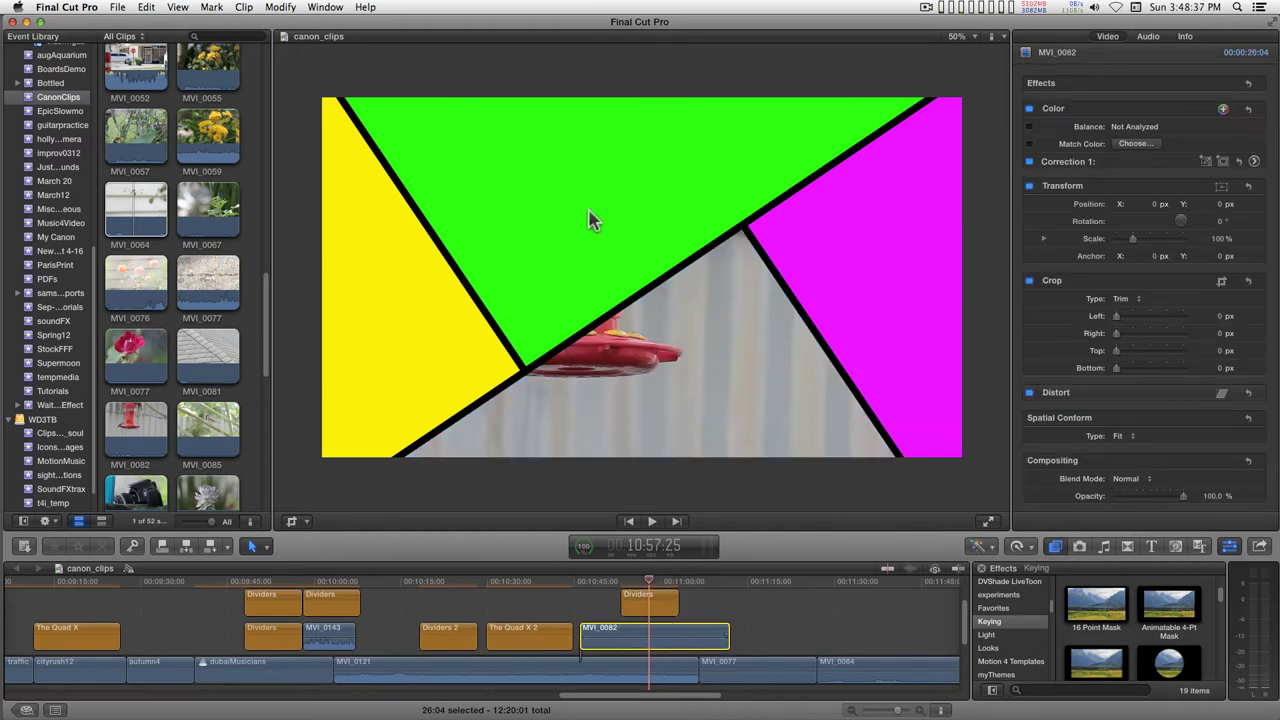
{"action": "mouse_move", "coordinate": [1060, 390]}
{"action": "left_click", "coordinate": [650, 608]}
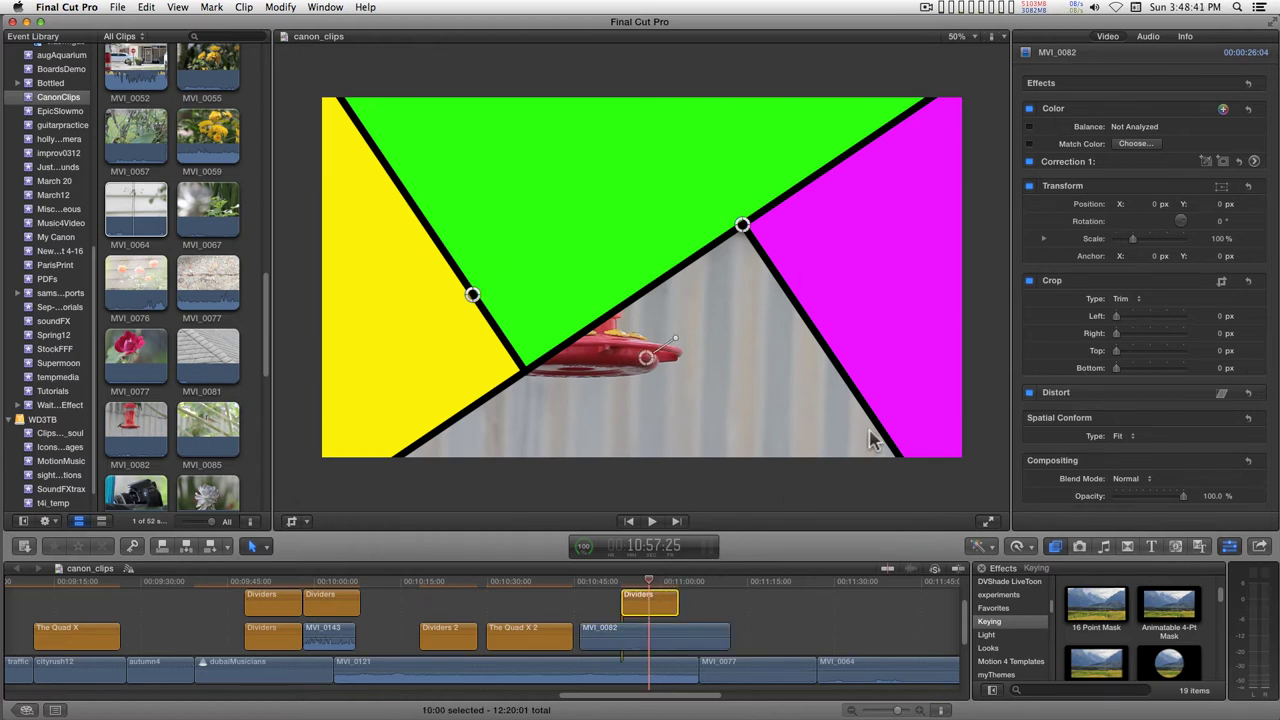
{"action": "left_click_drag", "start_coordinate": [1140, 271], "coordinate": [1004, 272]}
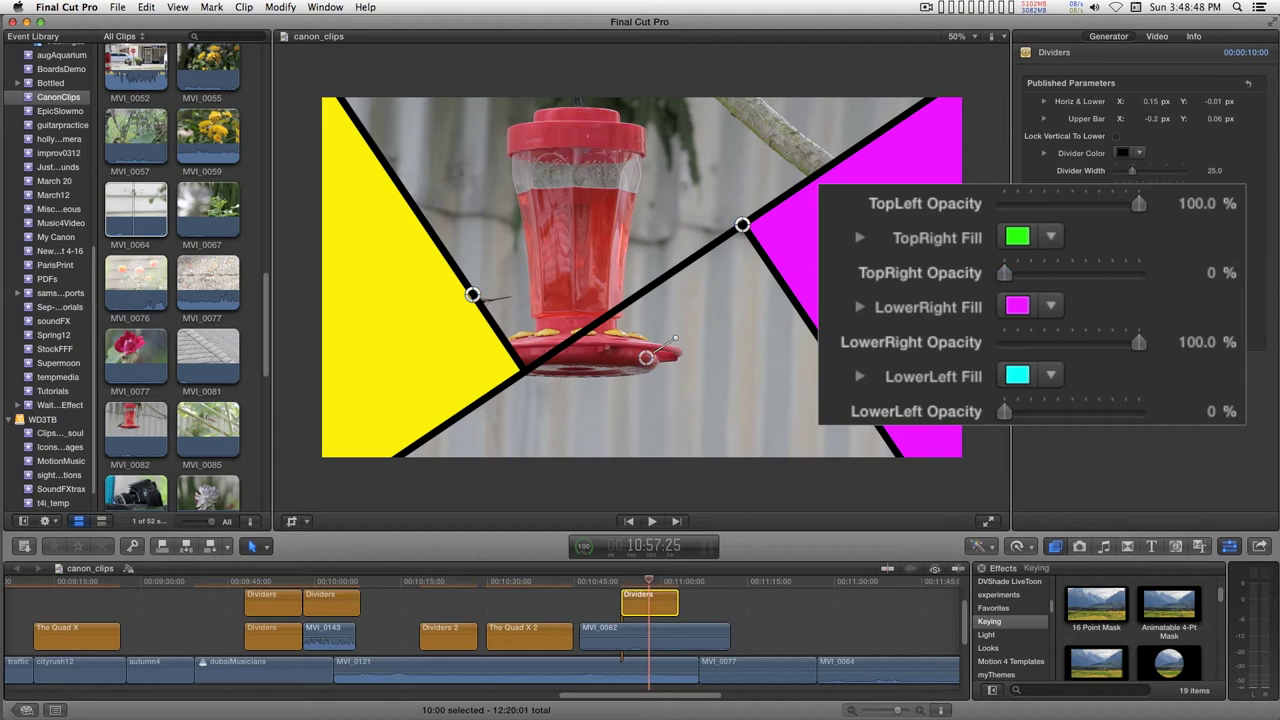
{"action": "left_click", "coordinate": [596, 362]}
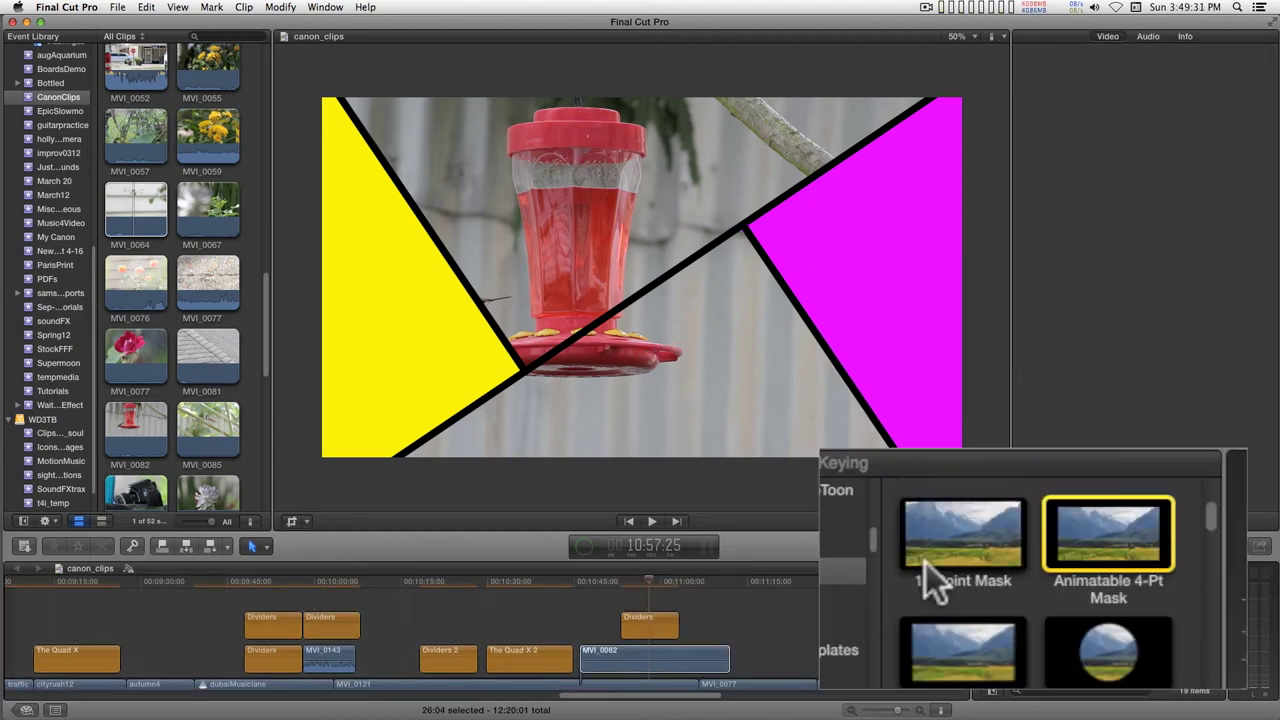
Step: Apply the Mask effect from the Keying category to MVI_0082
{"action": "scroll", "coordinate": [1075, 625], "scroll_direction": "down", "scroll_amount": 3}
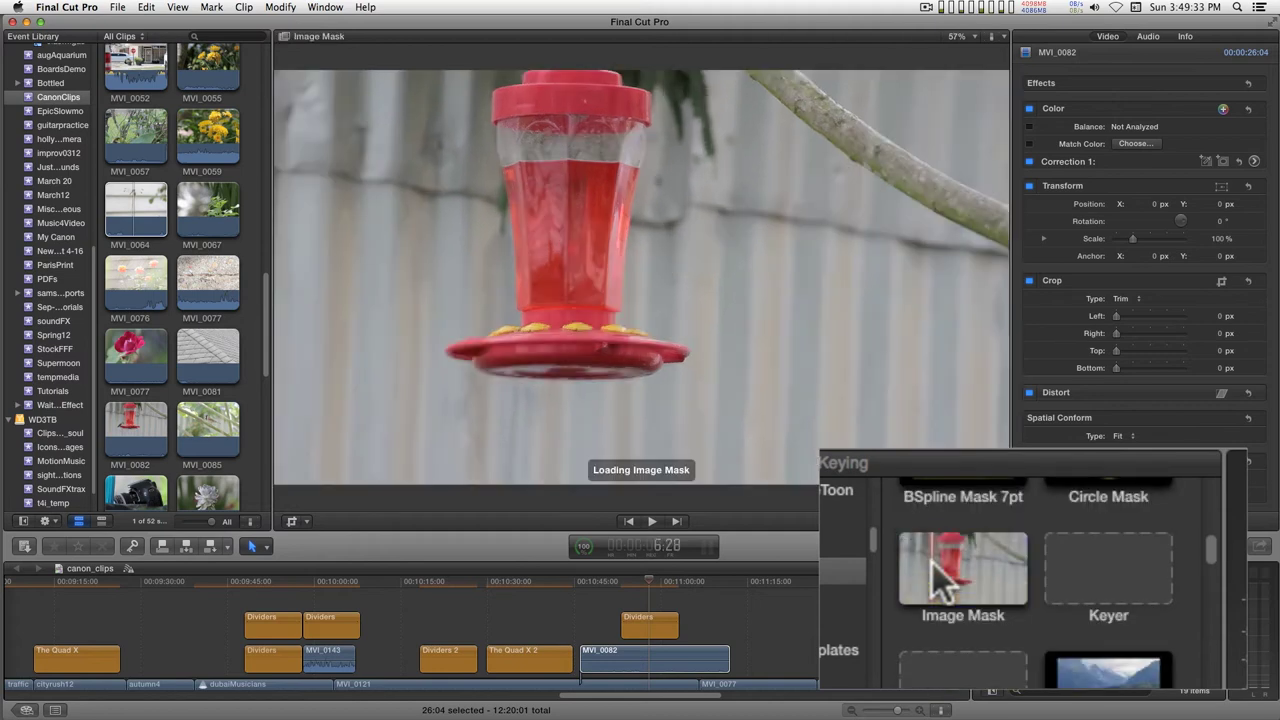
{"action": "scroll", "coordinate": [932, 563], "scroll_direction": "down", "scroll_amount": 4}
{"action": "scroll", "coordinate": [951, 566], "scroll_direction": "up", "scroll_amount": 3}
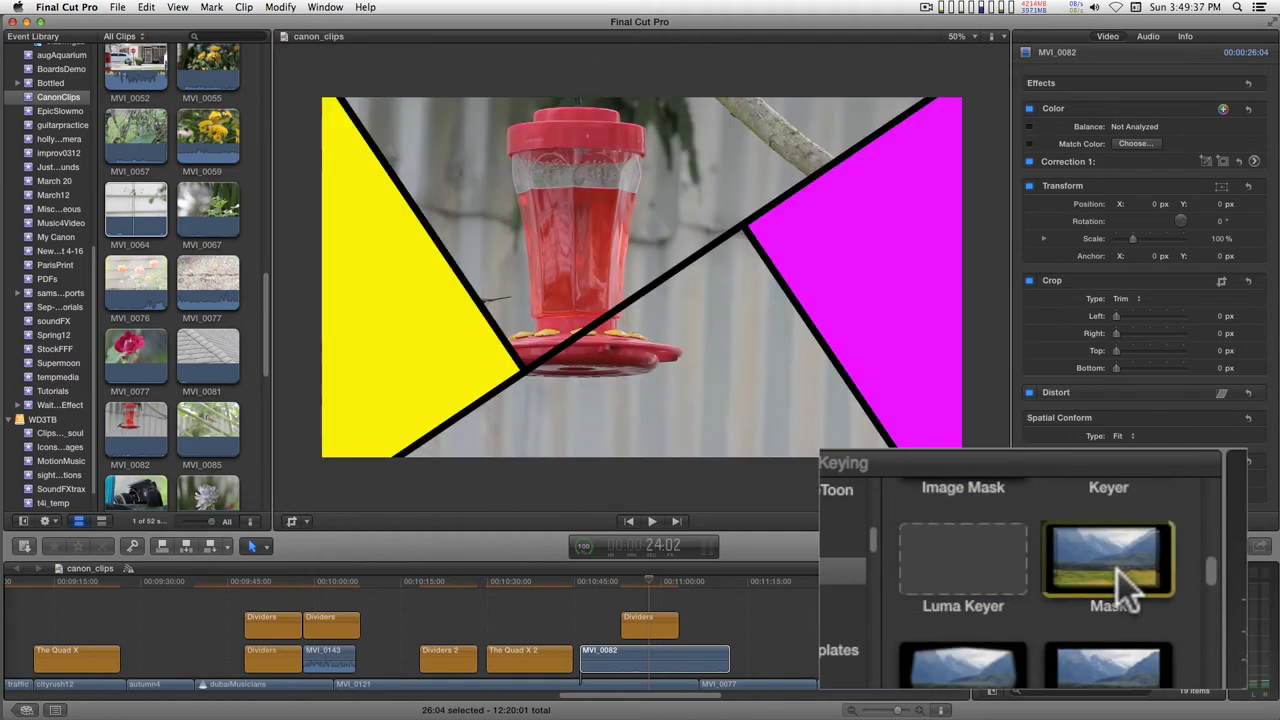
{"action": "left_click_drag", "start_coordinate": [1118, 571], "coordinate": [640, 589]}
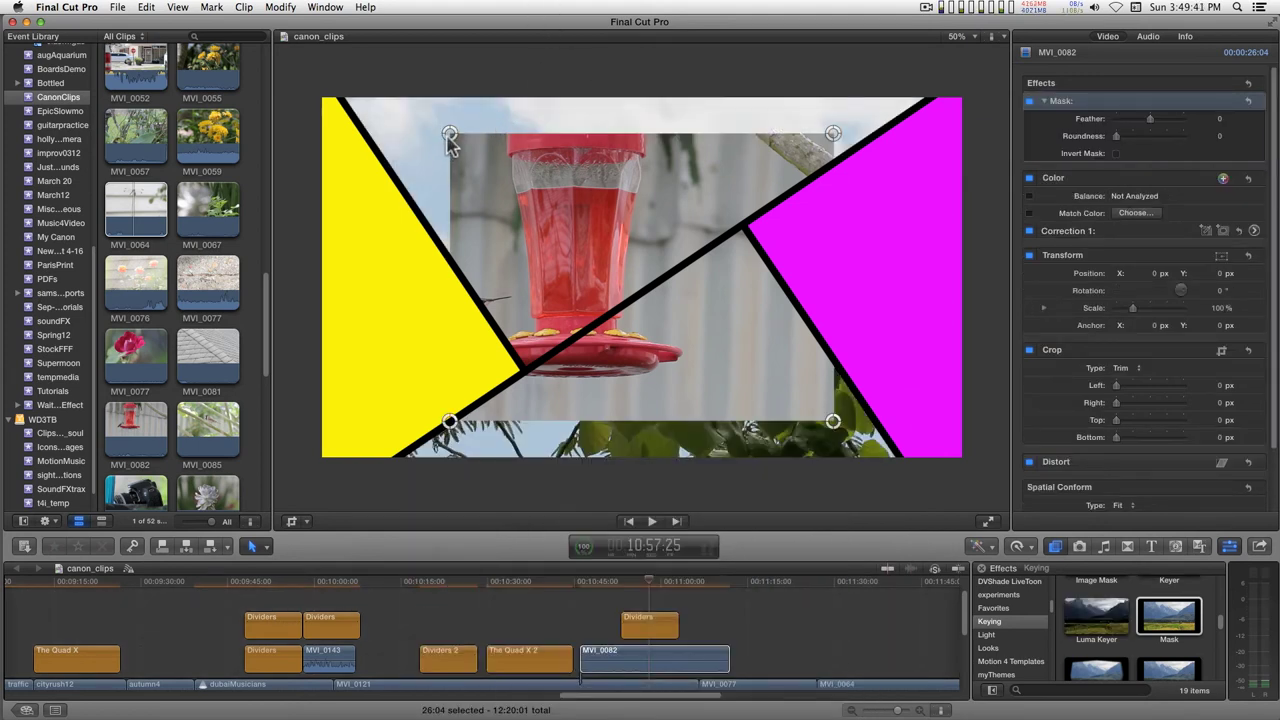
Step: Stretch the four mask corners so the leafy footage fills the area between the yellow and magenta wedges
{"action": "left_click_drag", "start_coordinate": [450, 134], "coordinate": [338, 88]}
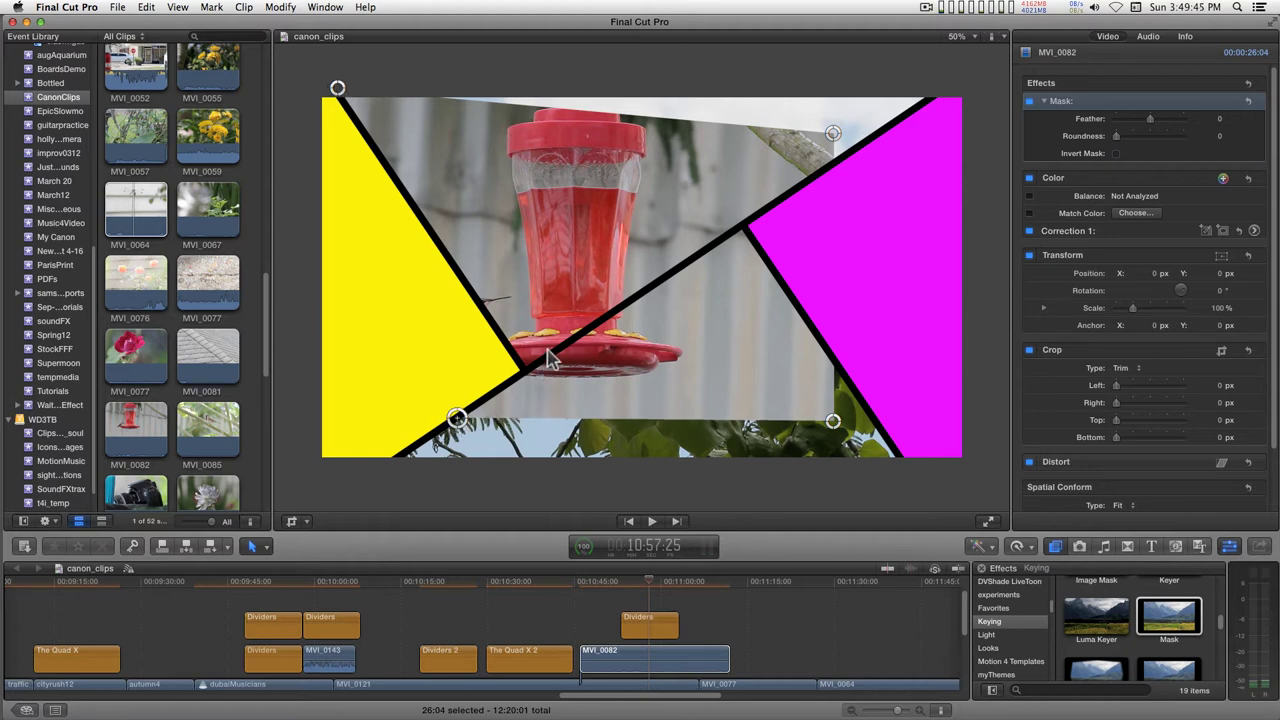
{"action": "left_click_drag", "start_coordinate": [548, 360], "coordinate": [522, 369]}
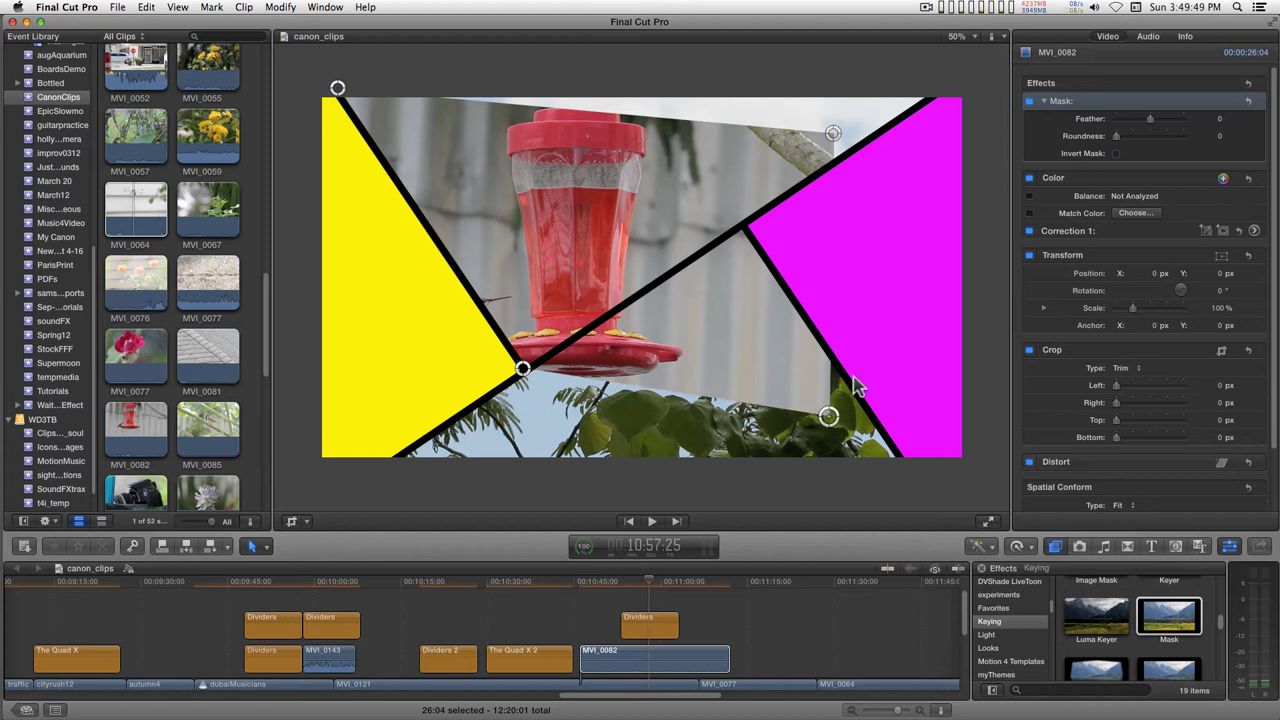
{"action": "left_click_drag", "start_coordinate": [830, 418], "coordinate": [940, 98]}
{"action": "left_click_drag", "start_coordinate": [833, 137], "coordinate": [838, 72]}
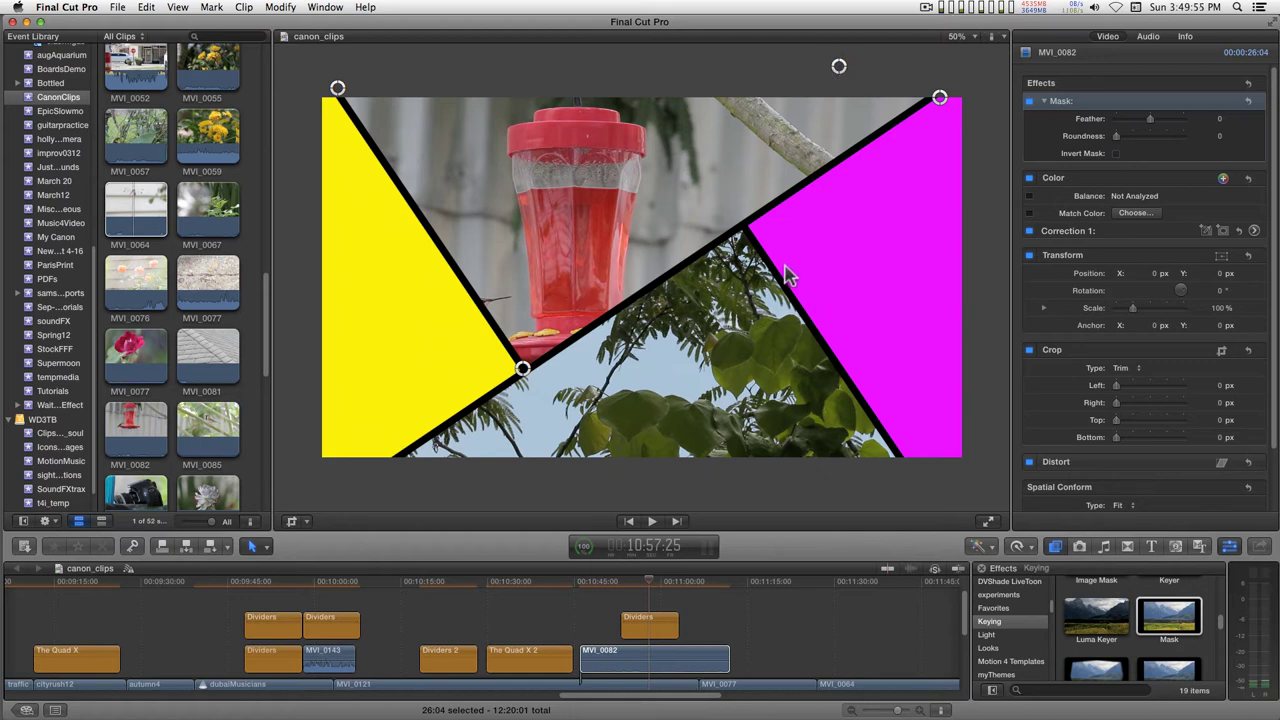
{"action": "left_click_drag", "start_coordinate": [580, 586], "coordinate": [636, 580]}
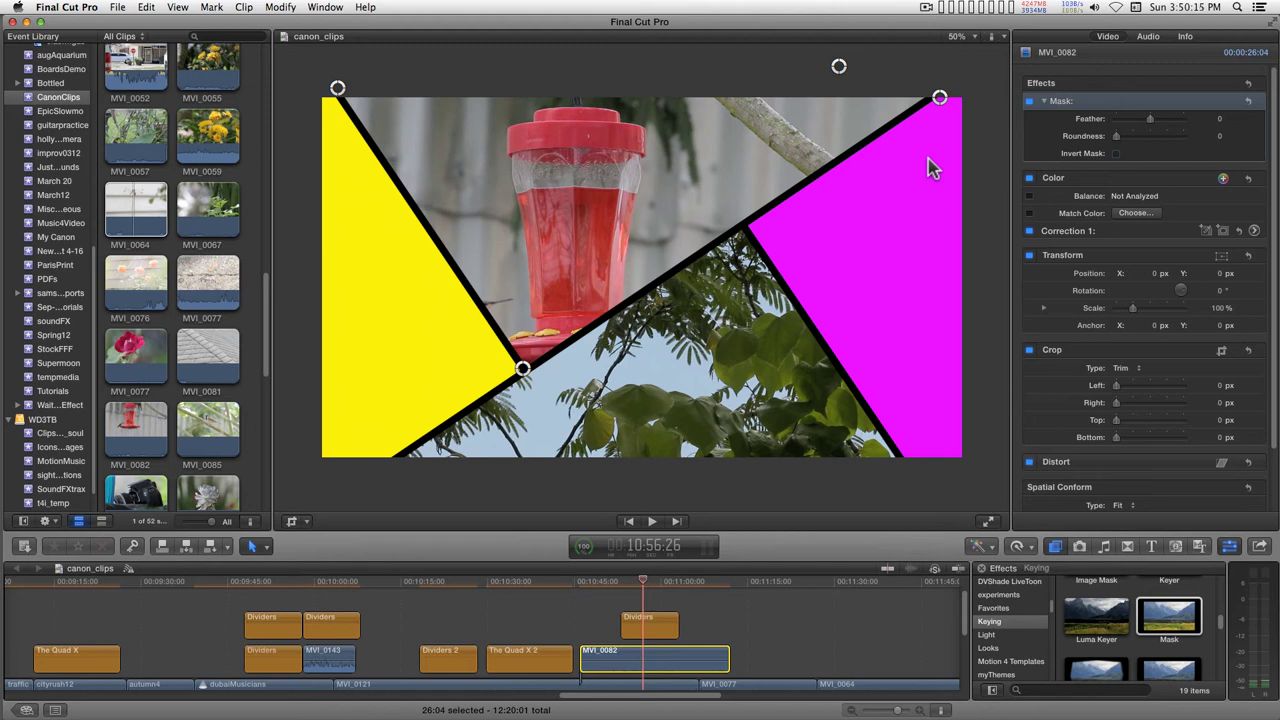
Step: Reset the Dividers clip's Published Parameters to an unrotated yellow, green, blue and magenta grid
{"action": "left_click", "coordinate": [893, 313]}
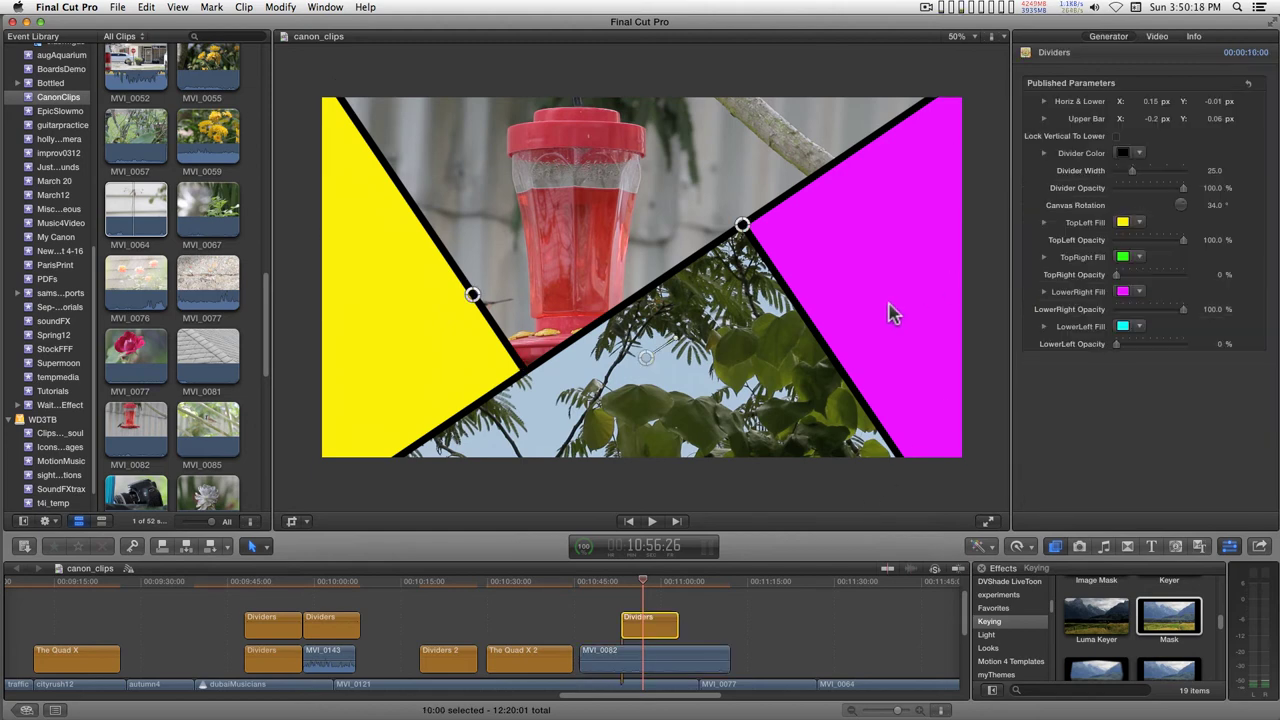
{"action": "left_click", "coordinate": [645, 658]}
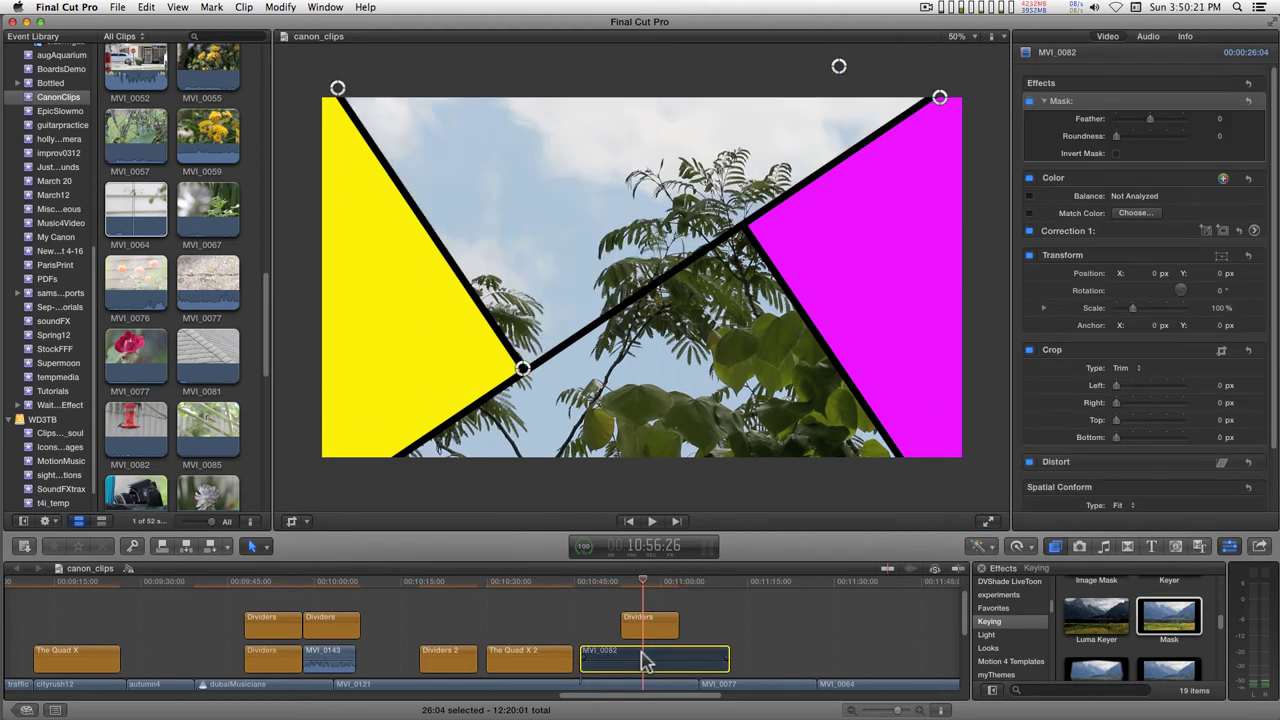
{"action": "left_click", "coordinate": [648, 628]}
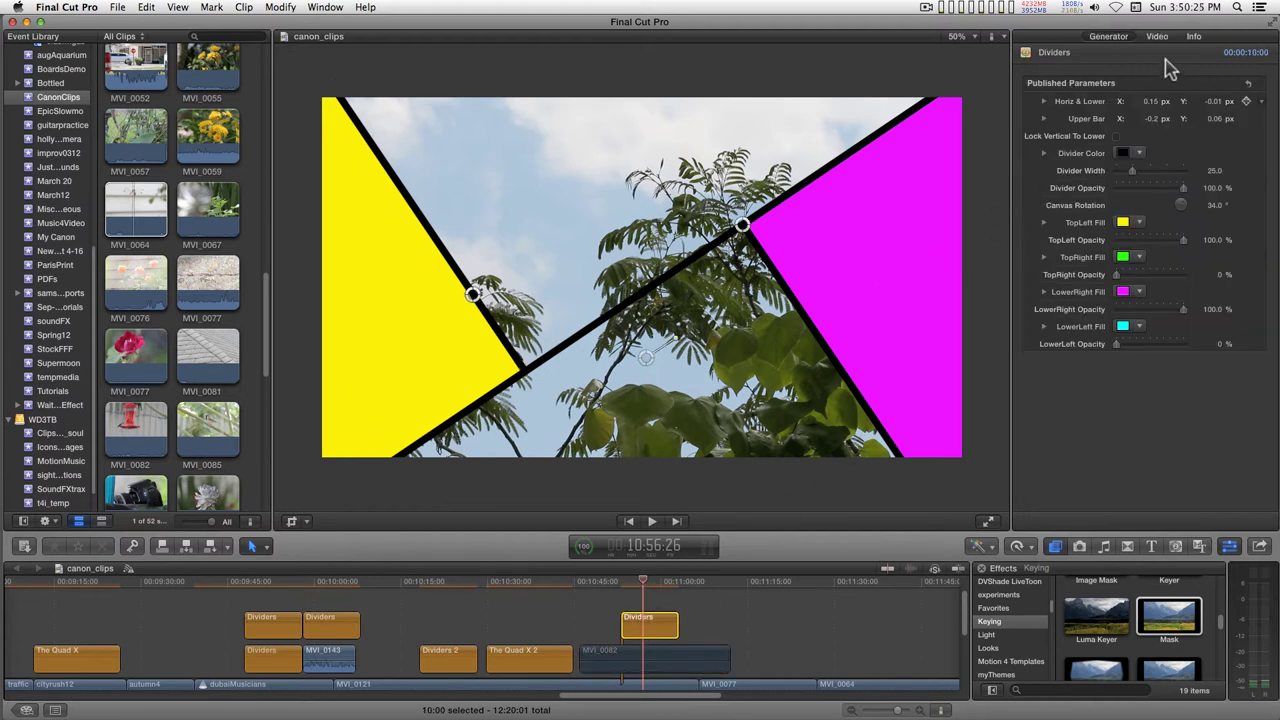
{"action": "left_click", "coordinate": [1252, 86]}
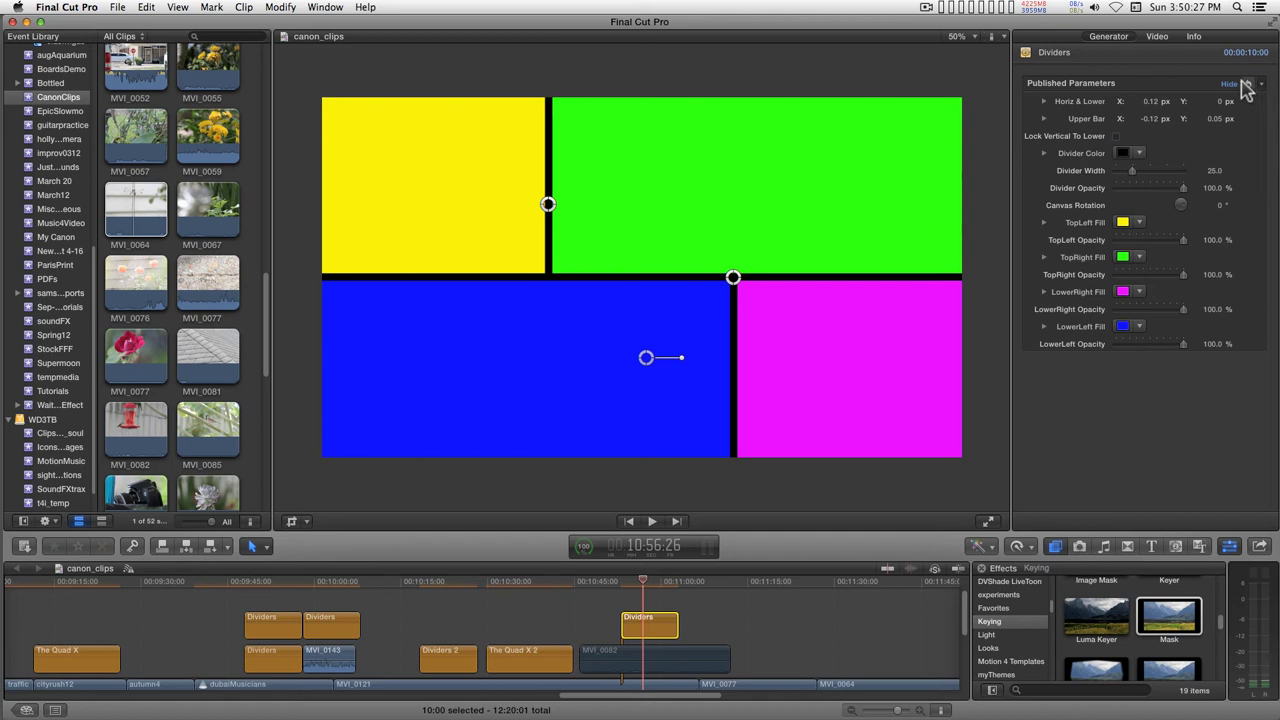
Step: Offset the upper and lower vertical dividers by moving their handles in the viewer
{"action": "left_click_drag", "start_coordinate": [552, 200], "coordinate": [600, 182]}
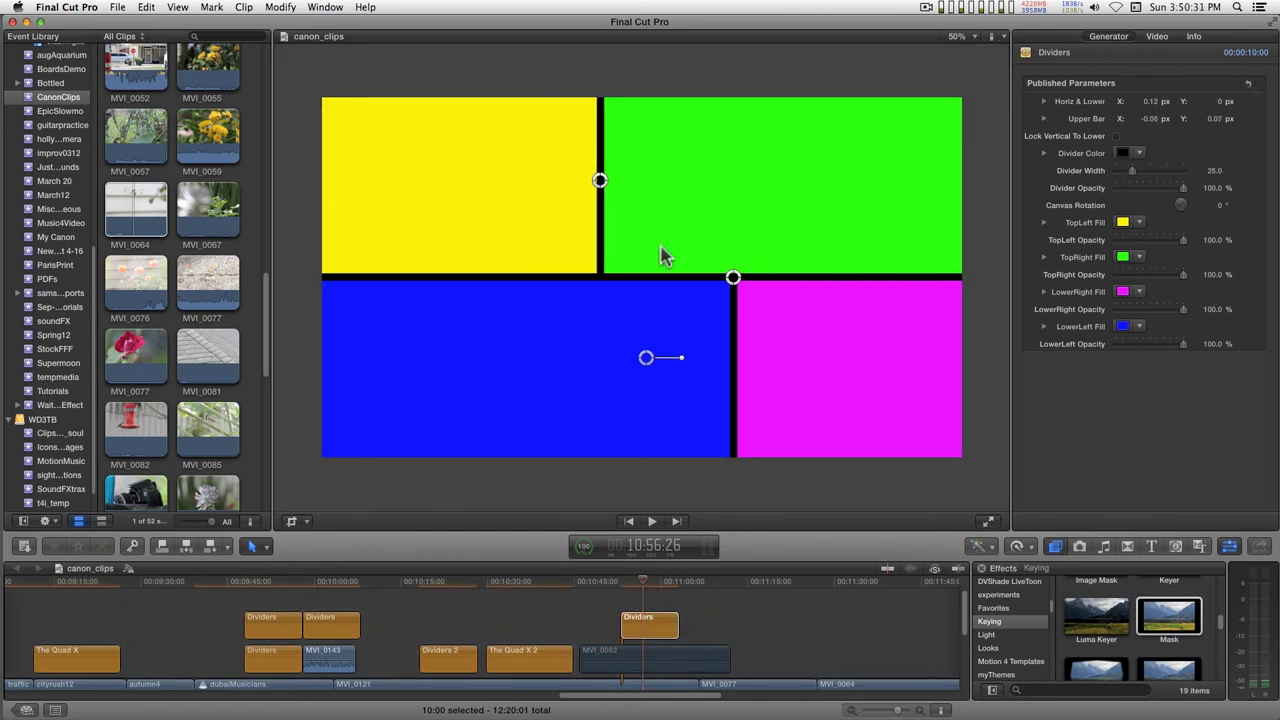
{"action": "left_click_drag", "start_coordinate": [733, 279], "coordinate": [759, 277]}
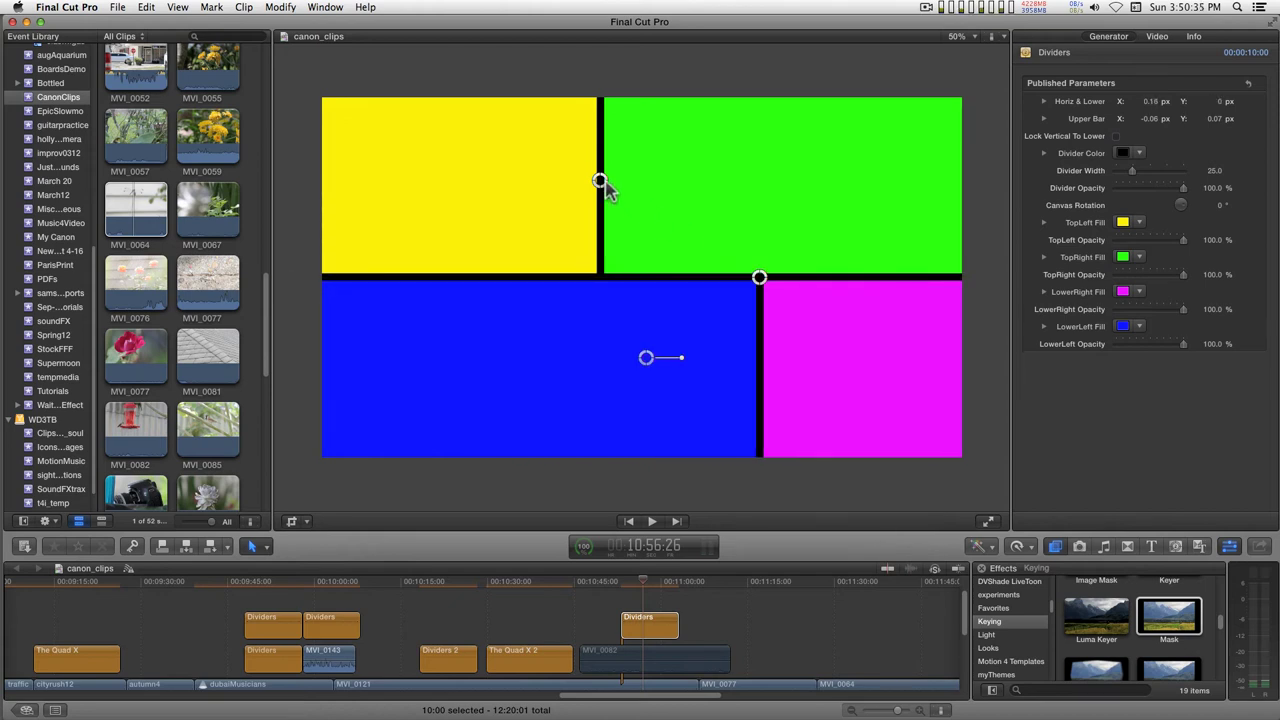
{"action": "left_click_drag", "start_coordinate": [600, 181], "coordinate": [528, 180]}
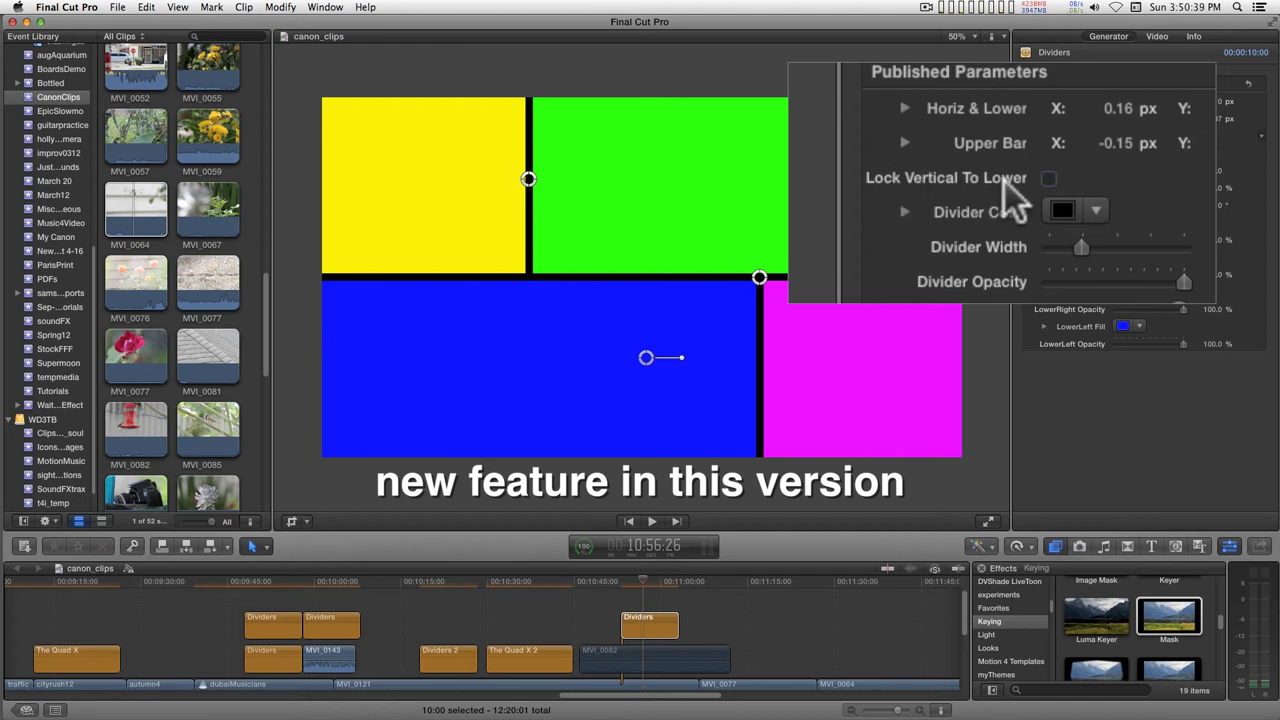
Step: Turn on Lock Vertical To Lower and move the single cross intersection to 0.16, 0.01
{"action": "left_click", "coordinate": [1050, 178]}
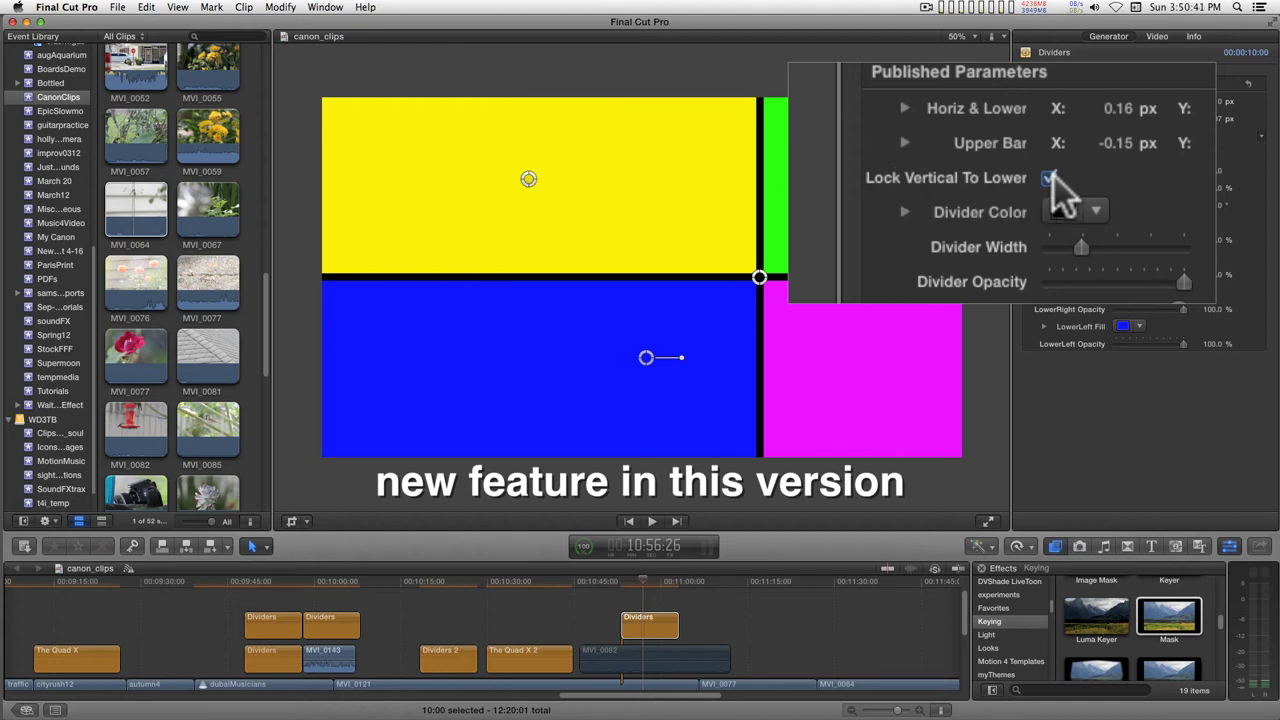
{"action": "mouse_move", "coordinate": [762, 285]}
{"action": "left_mouse_down"}
{"action": "mouse_move", "coordinate": [820, 214]}
{"action": "mouse_move", "coordinate": [529, 323]}
{"action": "mouse_move", "coordinate": [426, 377]}
{"action": "mouse_move", "coordinate": [415, 201]}
{"action": "mouse_move", "coordinate": [766, 220]}
{"action": "mouse_move", "coordinate": [829, 306]}
{"action": "mouse_move", "coordinate": [666, 369]}
{"action": "mouse_move", "coordinate": [510, 375]}
{"action": "mouse_move", "coordinate": [486, 262]}
{"action": "mouse_move", "coordinate": [796, 226]}
{"action": "mouse_move", "coordinate": [791, 268]}
{"action": "mouse_move", "coordinate": [762, 260]}
{"action": "left_mouse_up"}
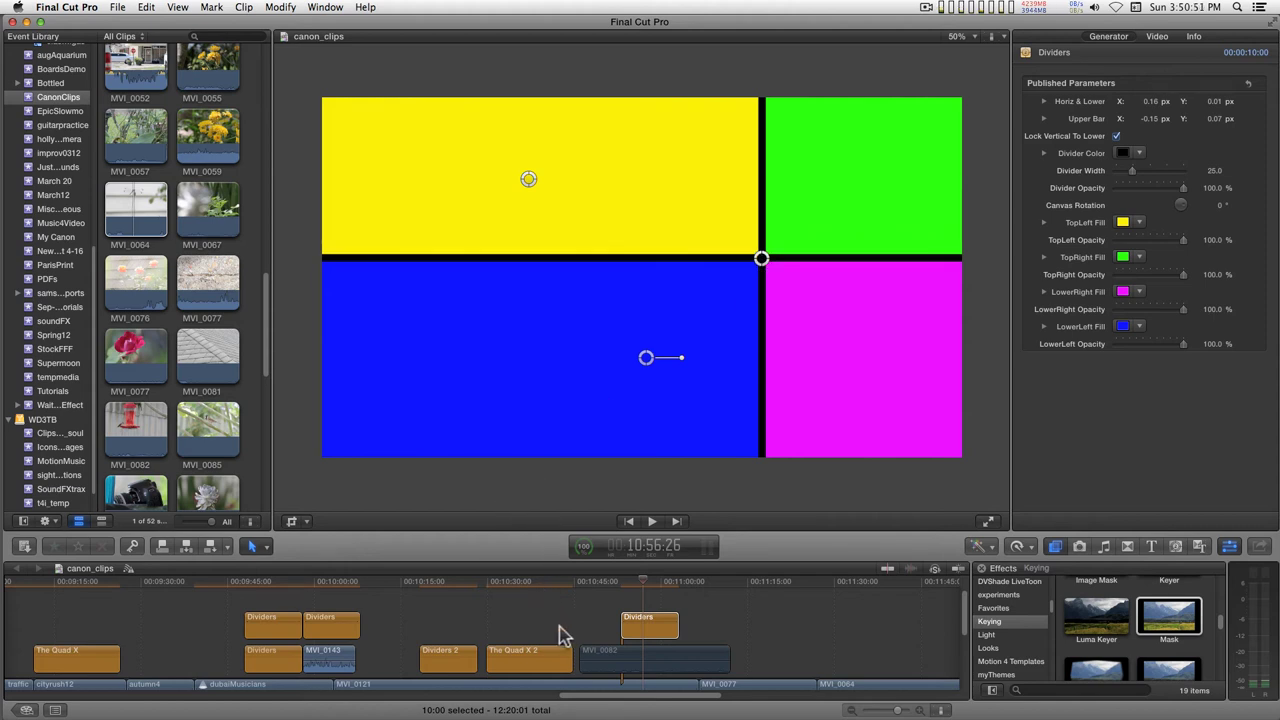
{"action": "left_click", "coordinate": [650, 583]}
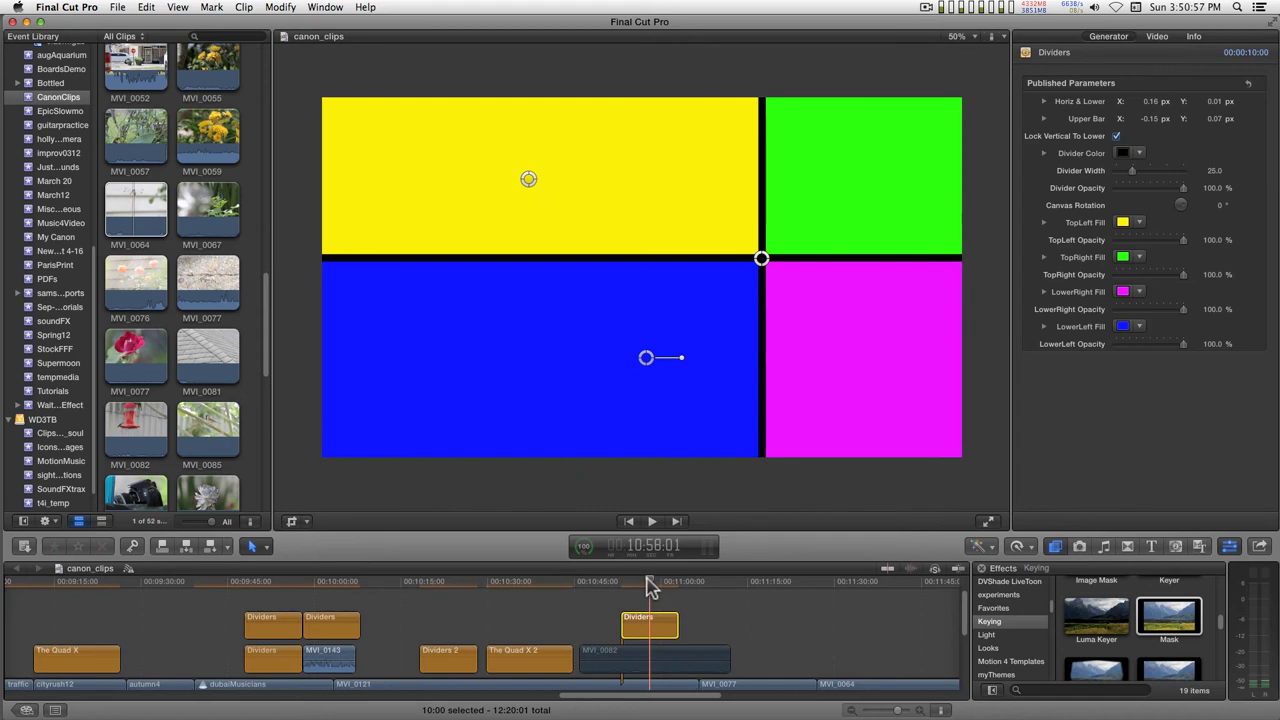
Step: Select The Quad X 2 clip and drag its dividers to enlarge the two upper drop-zone panels
{"action": "left_click", "coordinate": [520, 662]}
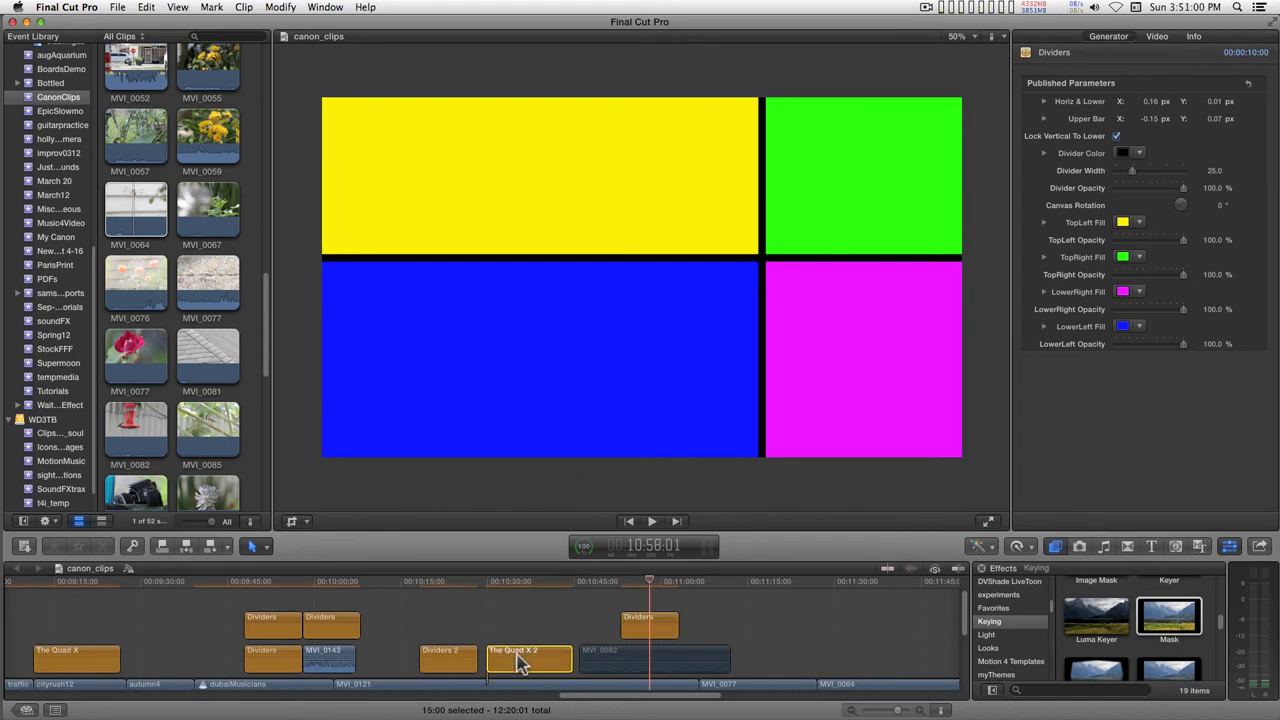
{"action": "left_click", "coordinate": [521, 584]}
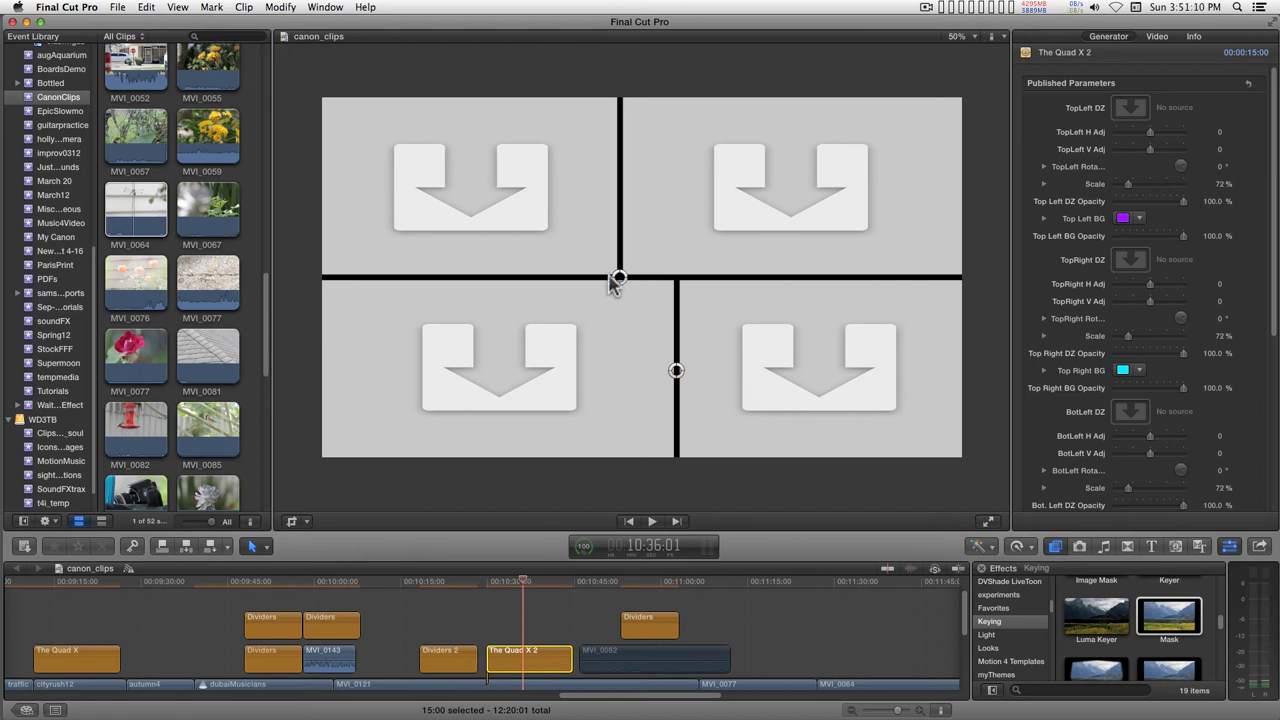
{"action": "left_click_drag", "start_coordinate": [616, 277], "coordinate": [641, 207]}
{"action": "mouse_move", "coordinate": [676, 371]}
{"action": "left_mouse_down"}
{"action": "mouse_move", "coordinate": [500, 378]}
{"action": "mouse_move", "coordinate": [809, 371]}
{"action": "mouse_move", "coordinate": [592, 382]}
{"action": "mouse_move", "coordinate": [707, 380]}
{"action": "mouse_move", "coordinate": [672, 380]}
{"action": "left_mouse_up"}
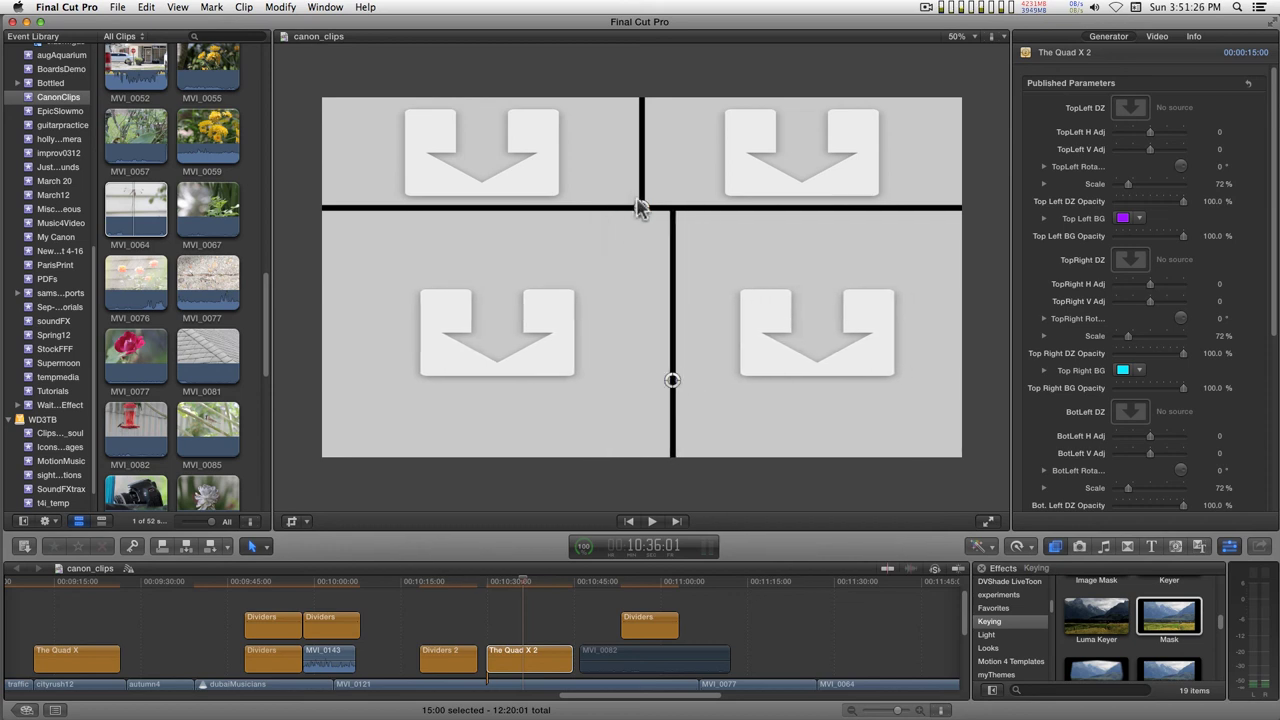
{"action": "left_click_drag", "start_coordinate": [640, 208], "coordinate": [607, 269]}
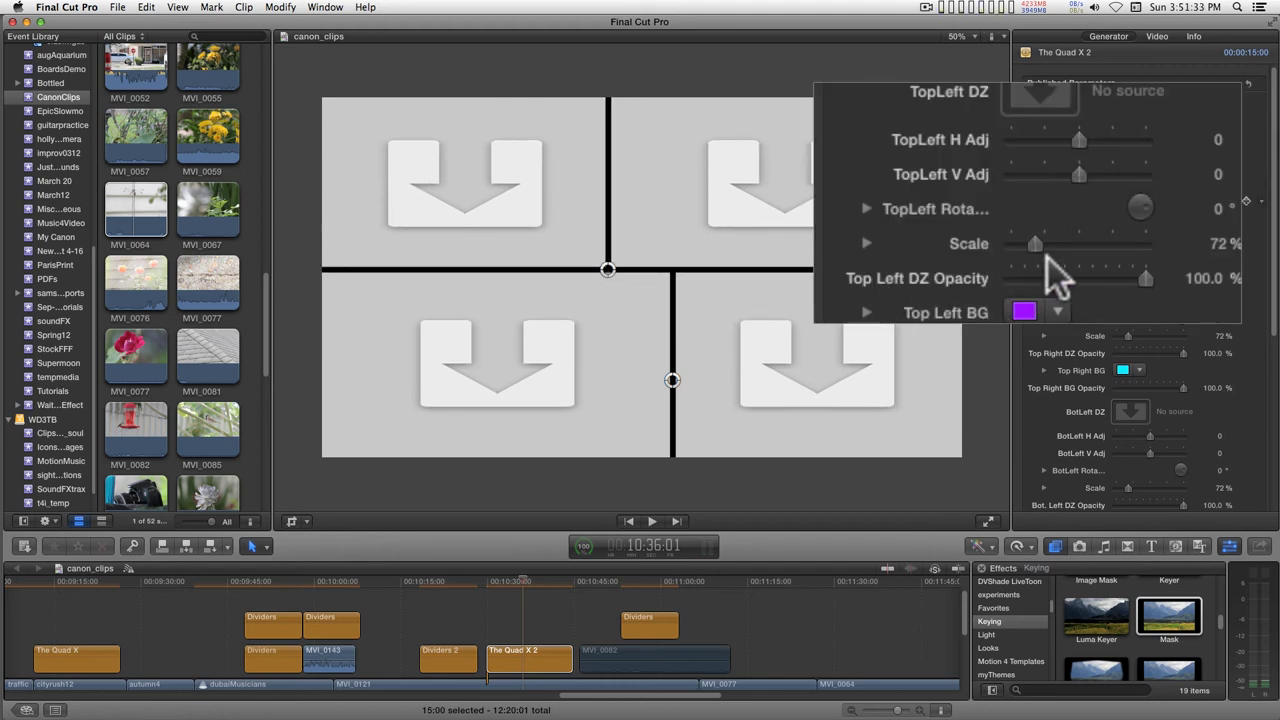
Step: Set TopLeft Scale to 32% and TopLeft H Adj to -0.04, and widen the top-left purple panel
{"action": "left_click_drag", "start_coordinate": [1037, 245], "coordinate": [1024, 249]}
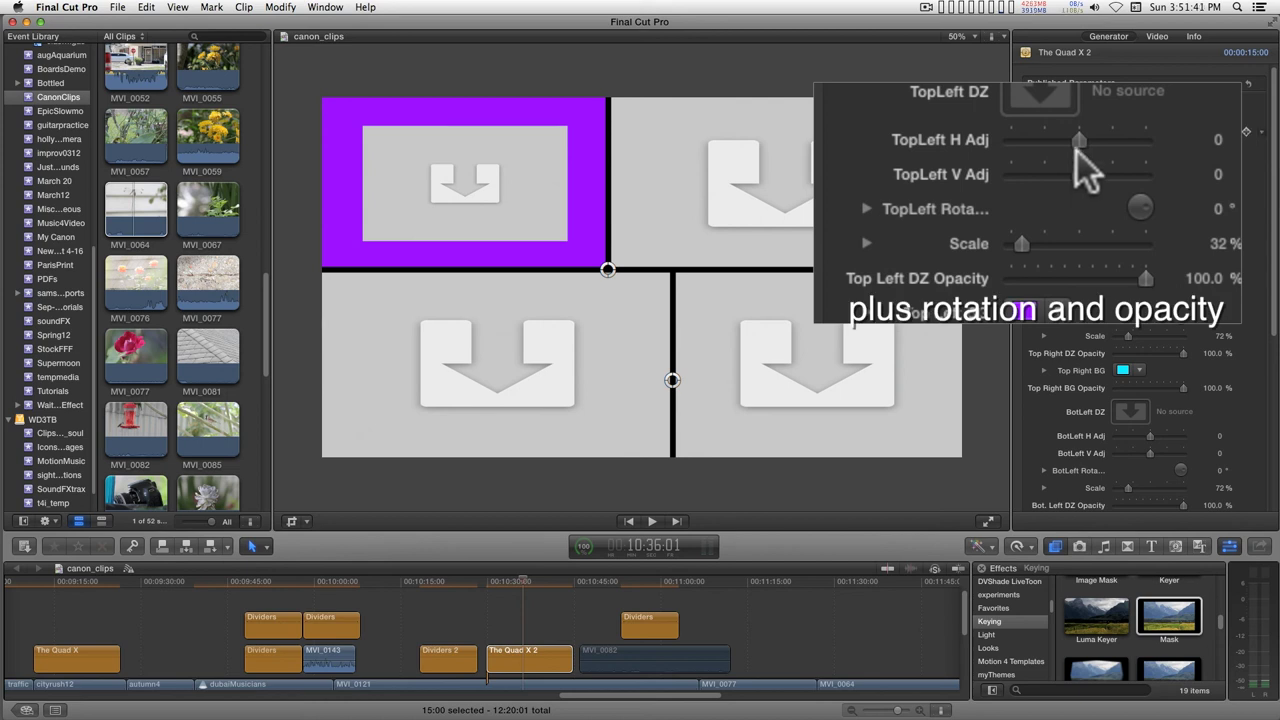
{"action": "mouse_move", "coordinate": [1078, 139]}
{"action": "left_mouse_down"}
{"action": "mouse_move", "coordinate": [1098, 138]}
{"action": "mouse_move", "coordinate": [1048, 142]}
{"action": "mouse_move", "coordinate": [1080, 142]}
{"action": "left_mouse_up"}
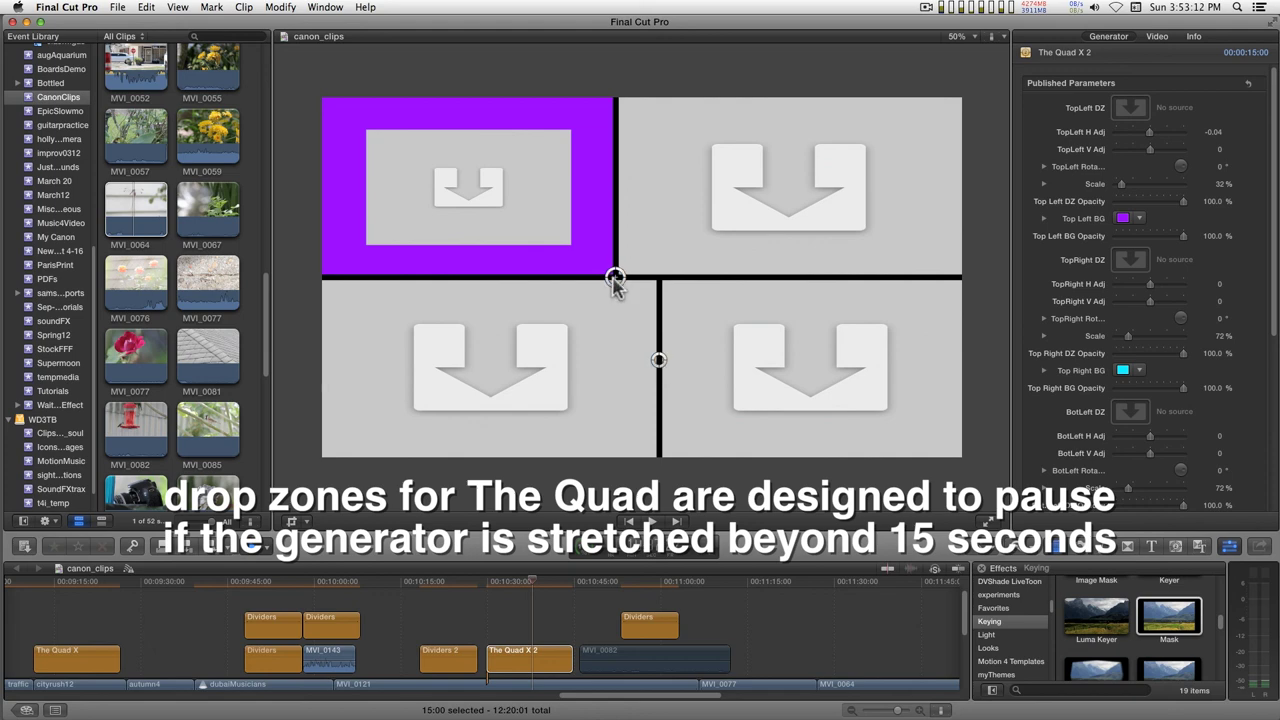
{"action": "left_click_drag", "start_coordinate": [615, 277], "coordinate": [720, 209]}
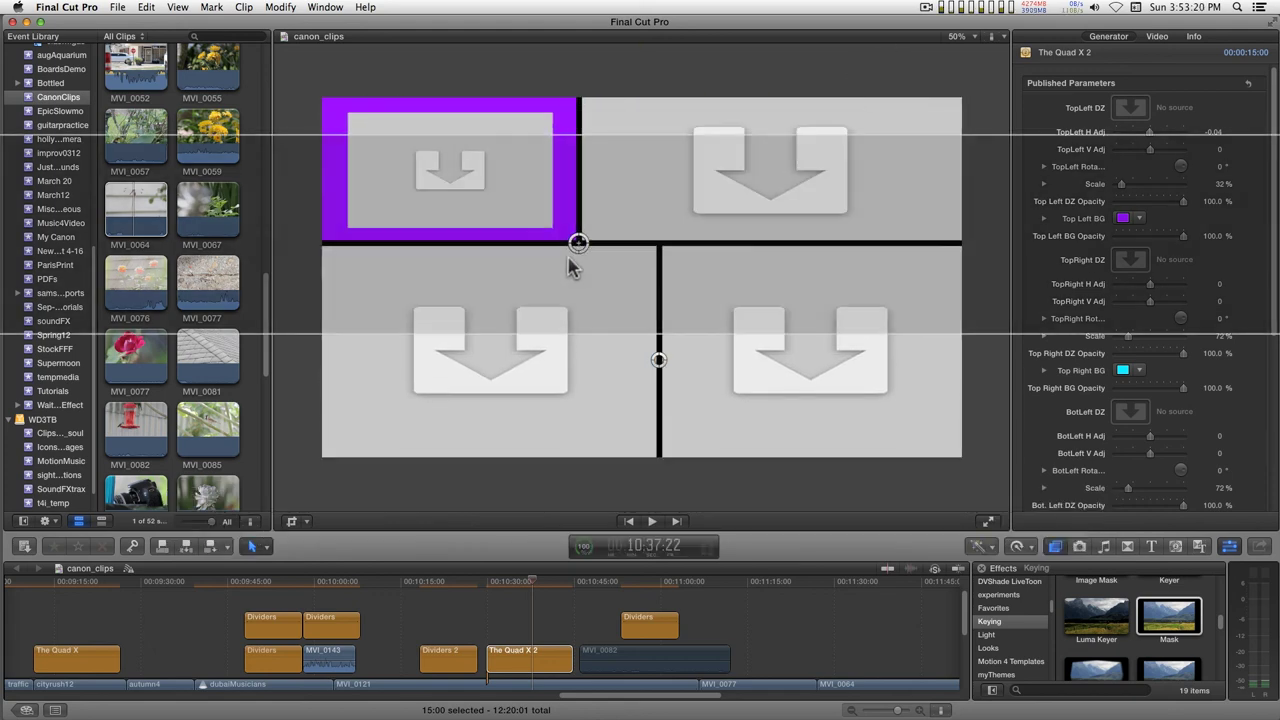
{"action": "left_click_drag", "start_coordinate": [578, 243], "coordinate": [700, 265]}
{"action": "left_click_drag", "start_coordinate": [658, 360], "coordinate": [642, 364]}
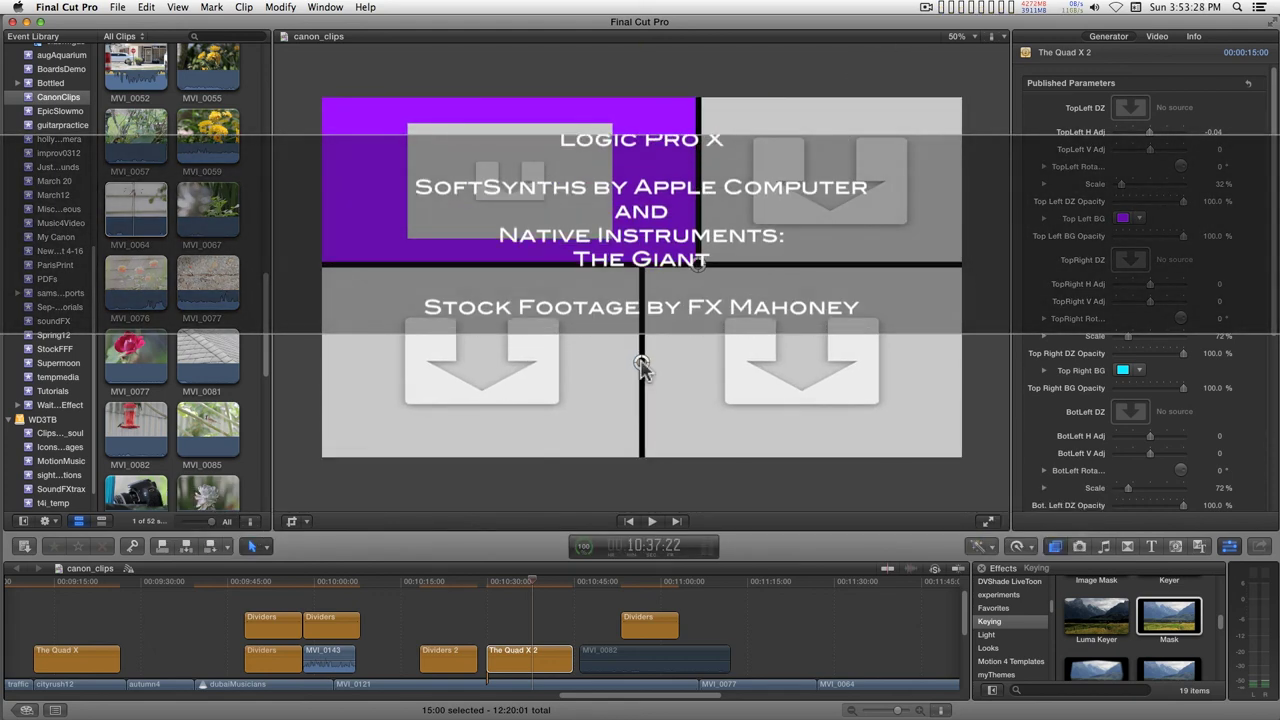